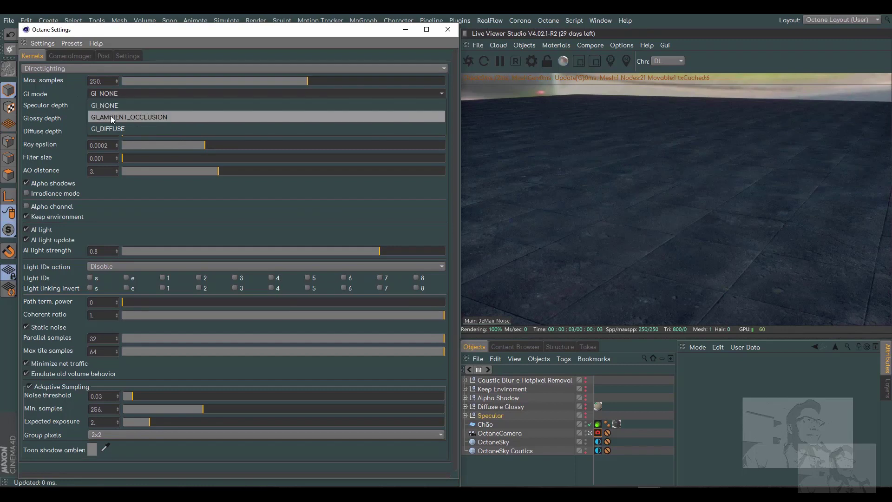
Keep the GI mode at GI_NONE and raise the Direct Lighting kernel's glossy depth to 5
left_click(148, 191)
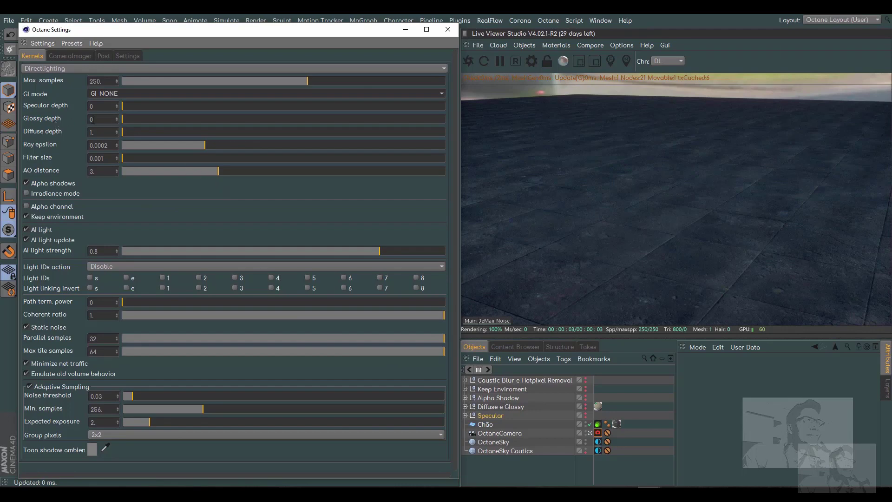
left_click(118, 117)
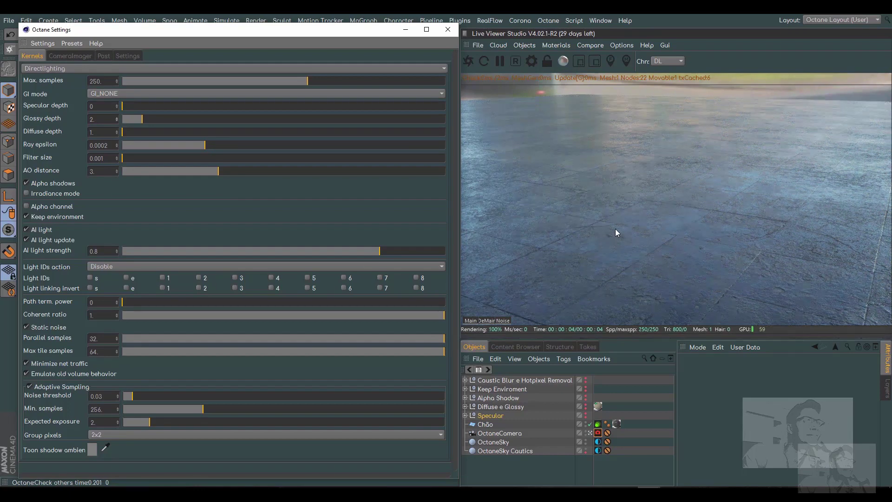
left_click(117, 117)
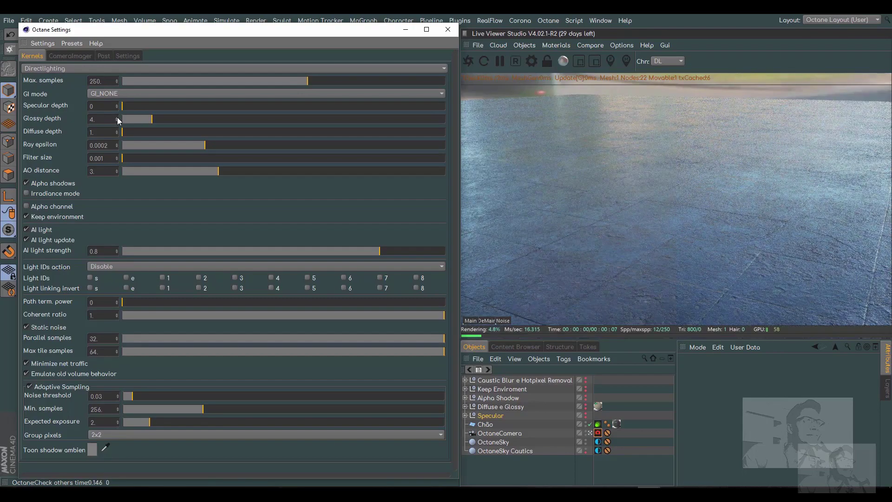
left_click(117, 117)
left_click(118, 117)
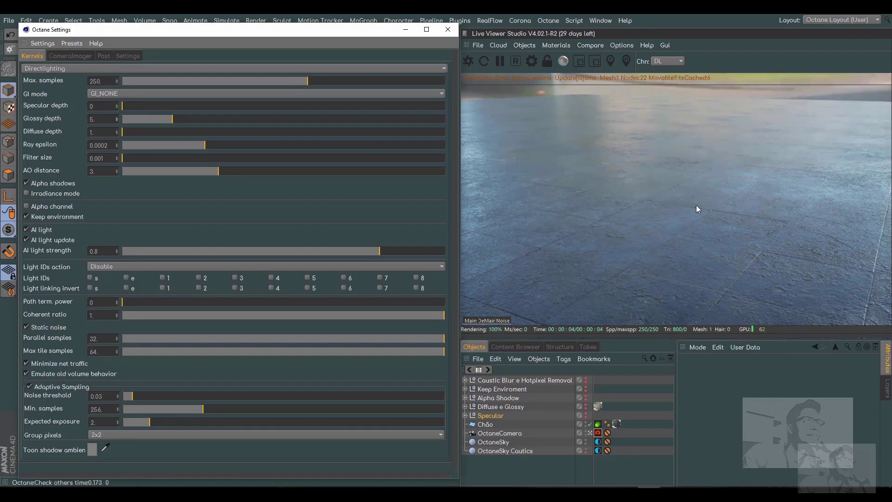
Show the Specular group's glass vases in the render and raise the specular depth gradually to 6
left_click(586, 416)
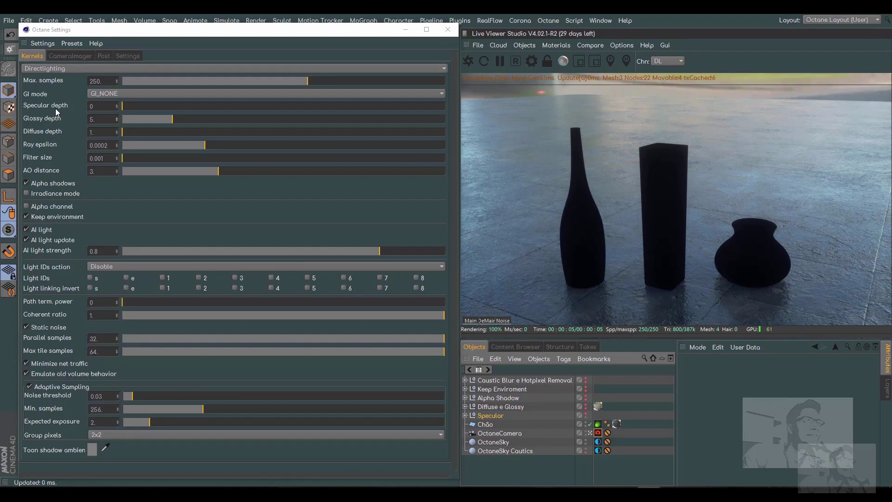
left_click(97, 106)
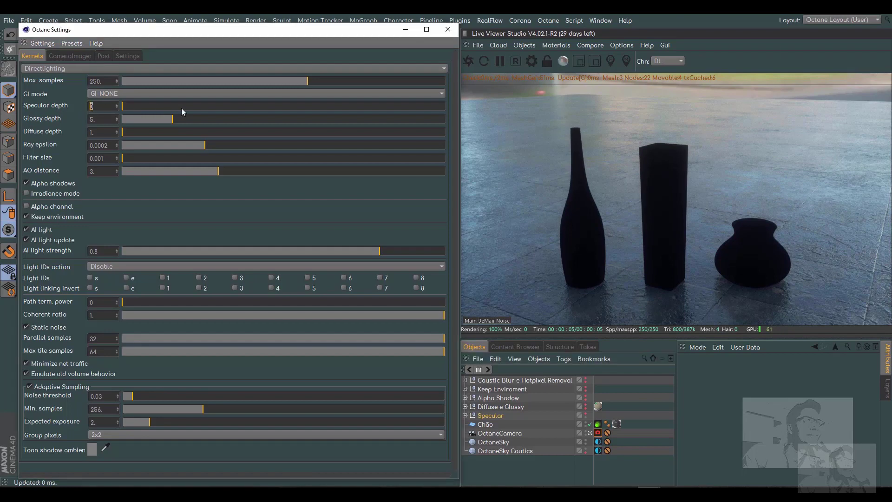
left_click(118, 105)
left_click(117, 107)
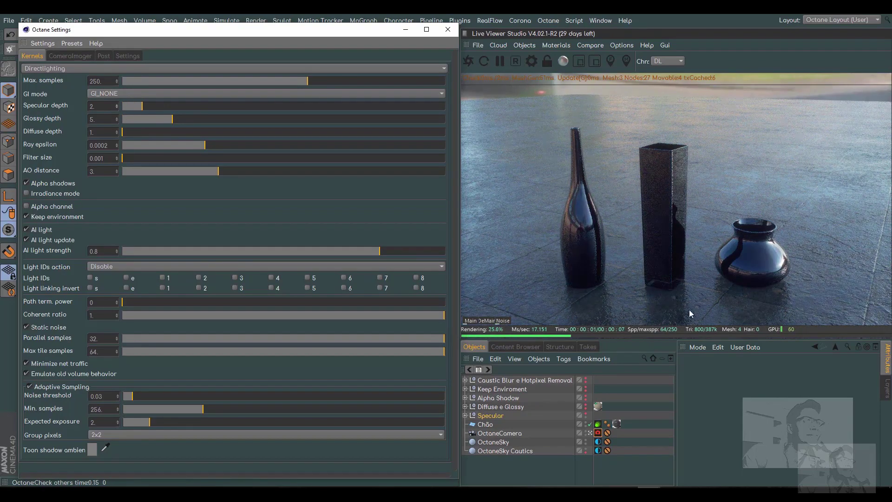
left_click(117, 106)
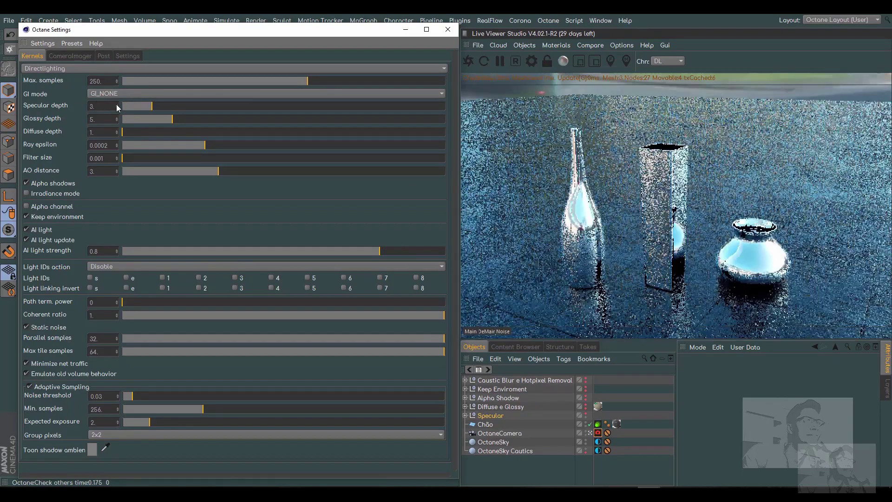
left_click(118, 106)
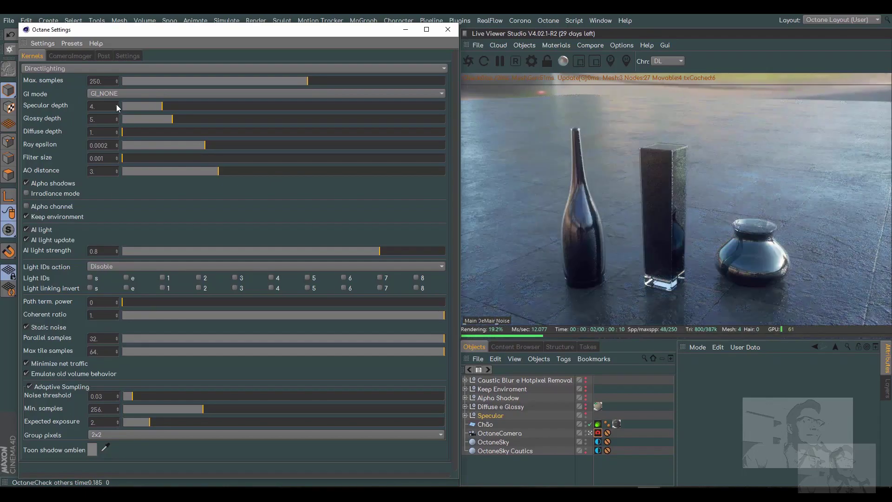
left_click(118, 106)
left_click(117, 106)
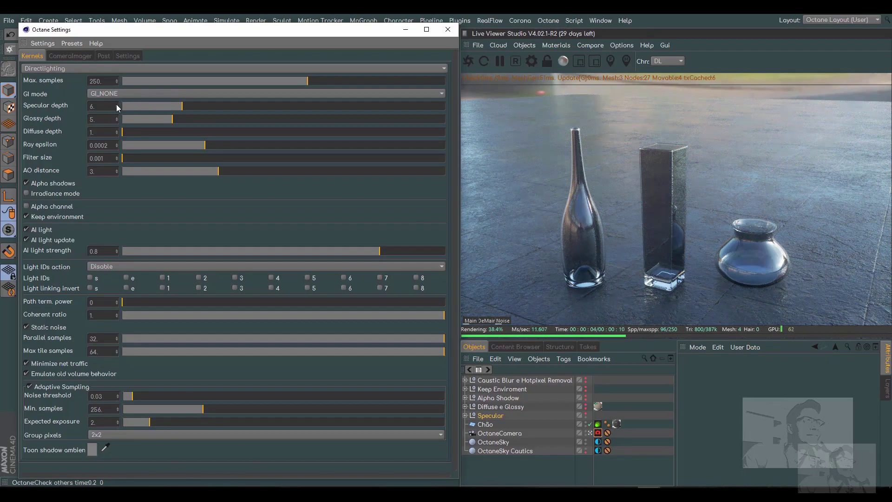
Increase the specular depth further in stages to 16, checking the glass transparency in the live render
left_click(117, 104)
left_click(116, 105)
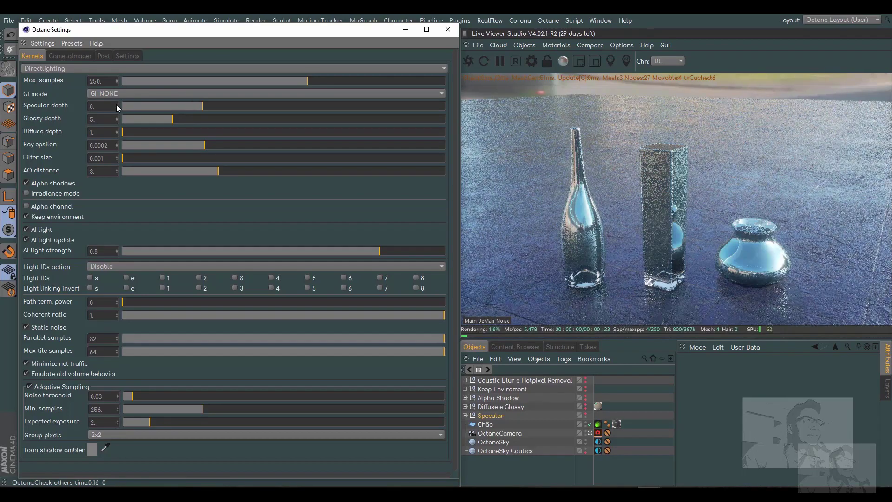
left_click(117, 104)
left_click(117, 105)
left_click(116, 105)
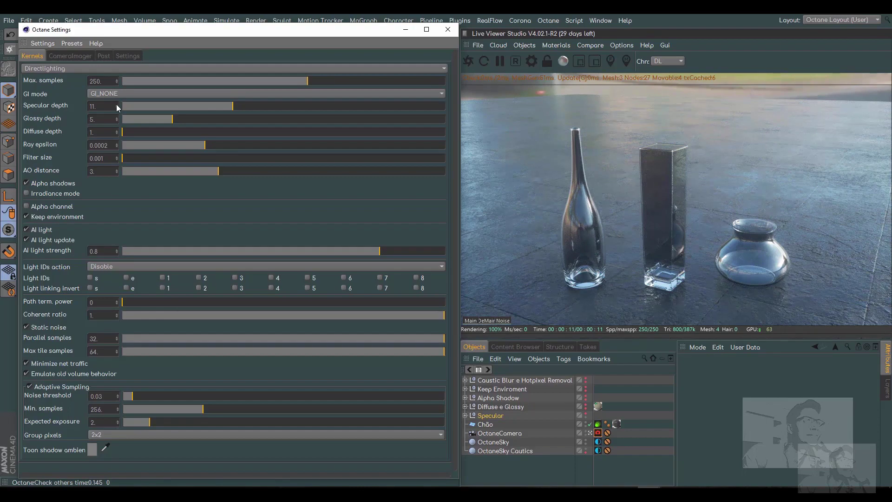
left_click_drag(232, 104, 239, 105)
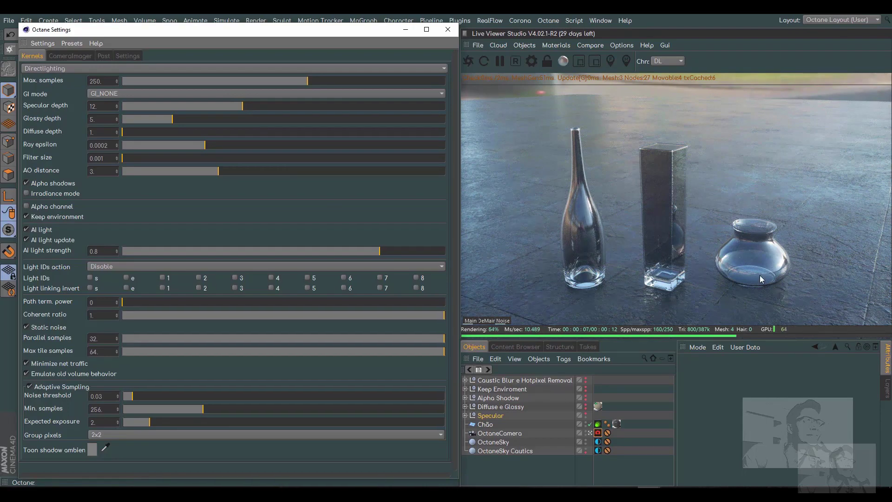
left_click_drag(243, 107, 285, 110)
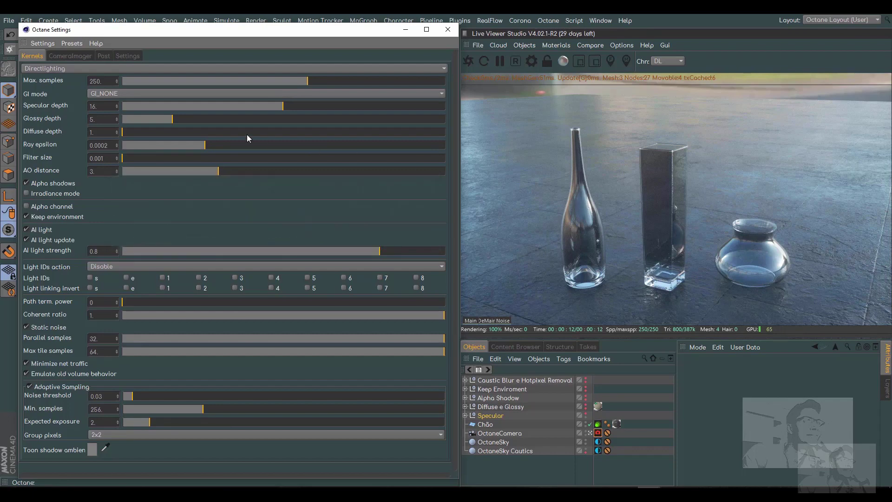
Switch the GI mode to GI_AMBIENT_OCCLUSION for the glass vases
left_click(123, 95)
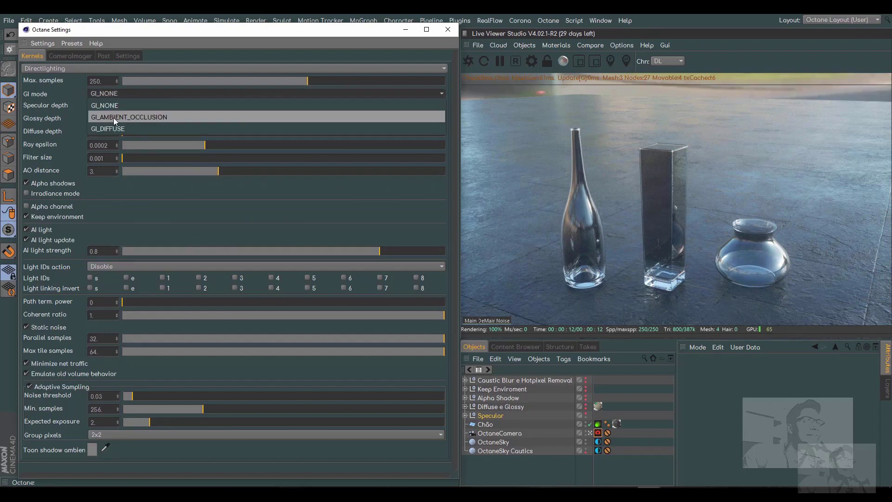
left_click(145, 117)
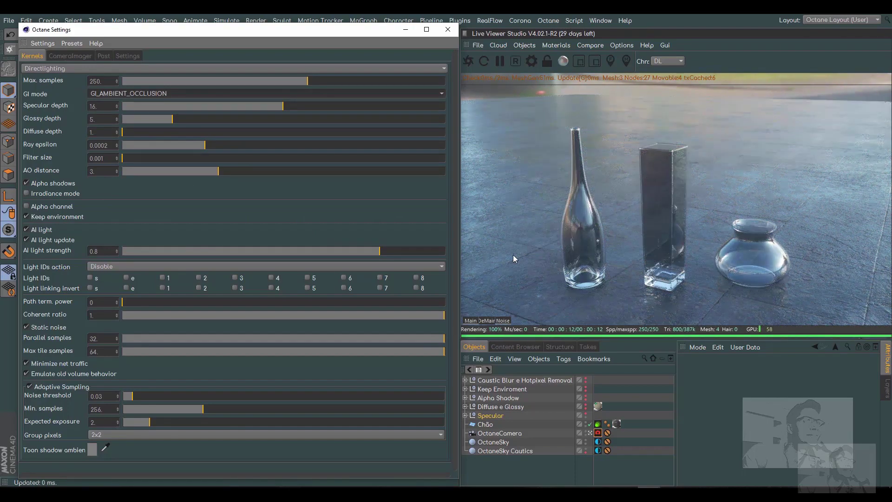
left_click(144, 94)
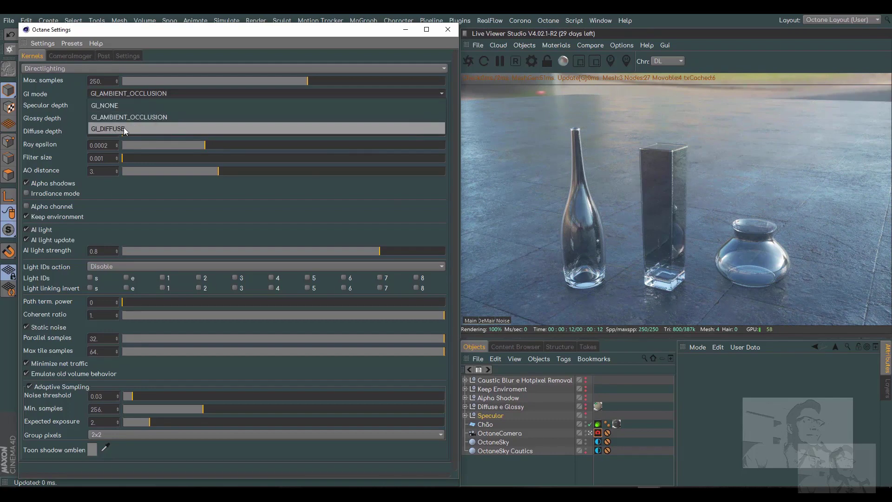
left_click(160, 96)
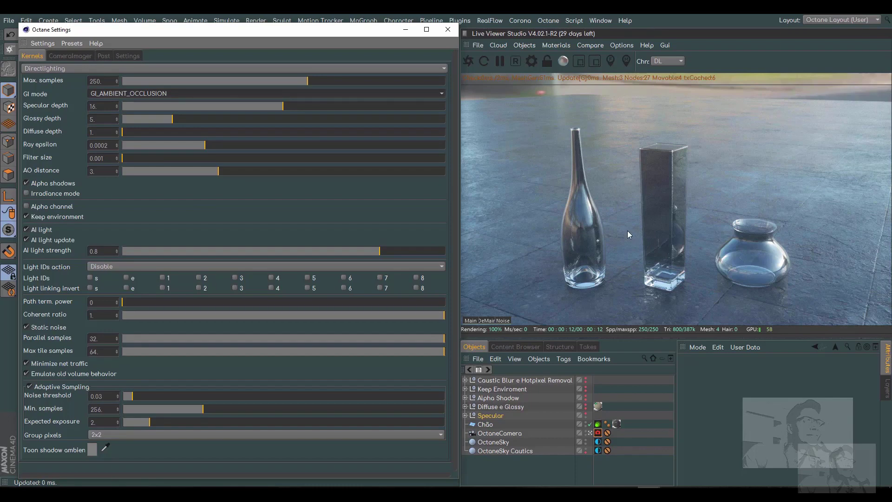
Display the Diffuse e Glossy group instead of Specular, and compare GI_NONE with GI_AMBIENT_OCCLUSION on its statues
left_click(586, 415)
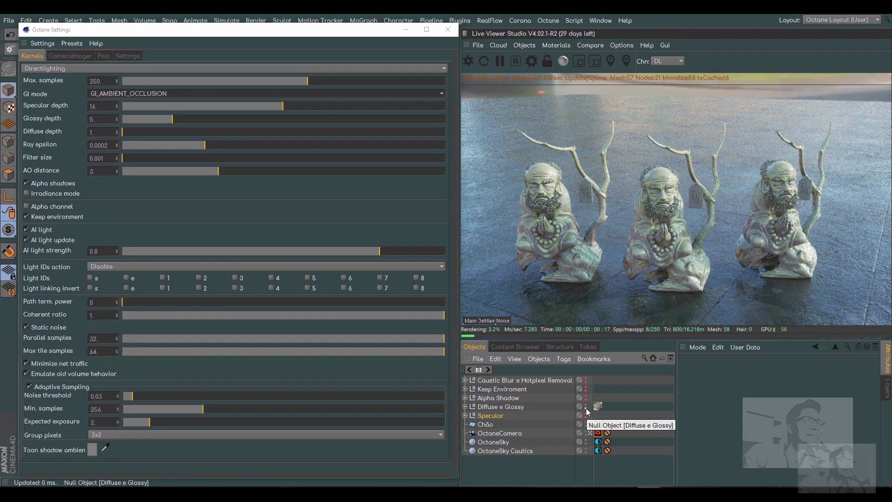
left_click(124, 92)
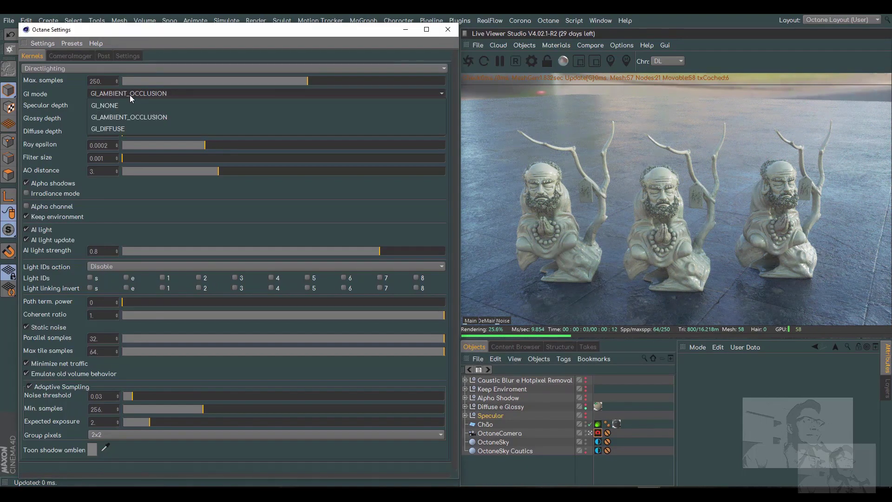
left_click(116, 102)
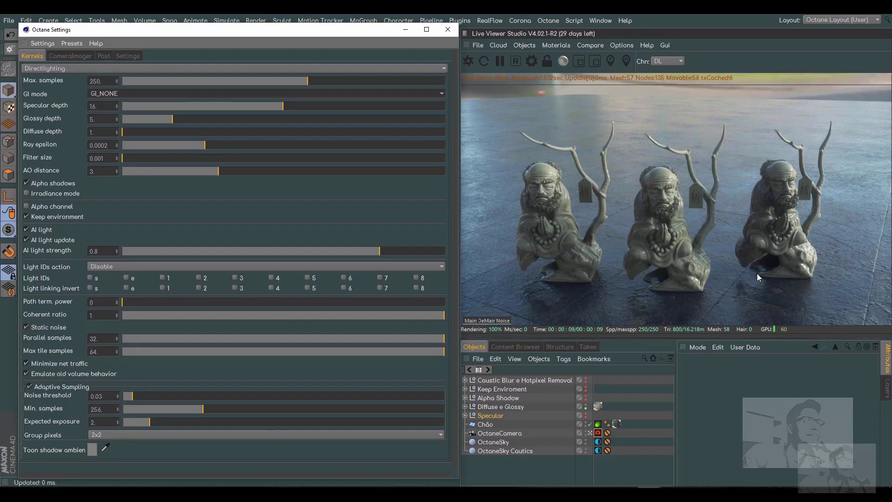
left_click(135, 93)
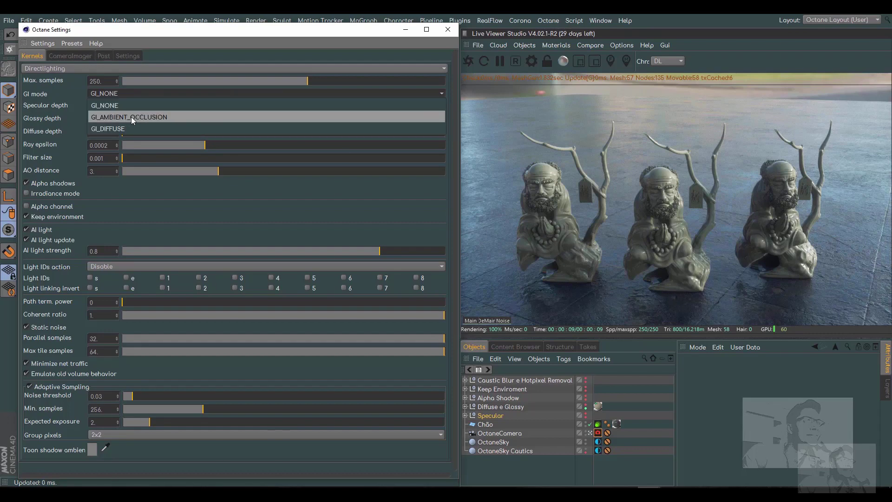
left_click(159, 117)
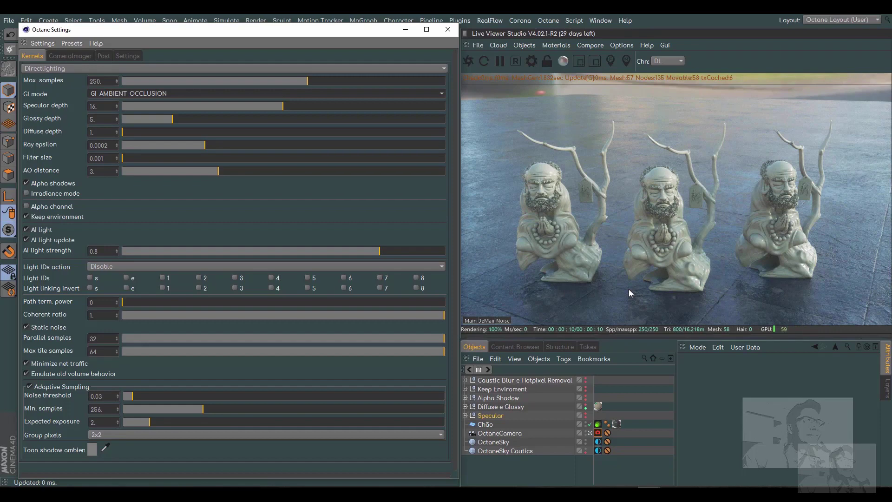
Set the GI mode to GI_DIFFUSE and raise the diffuse depth one level at a time to 5
left_click(151, 93)
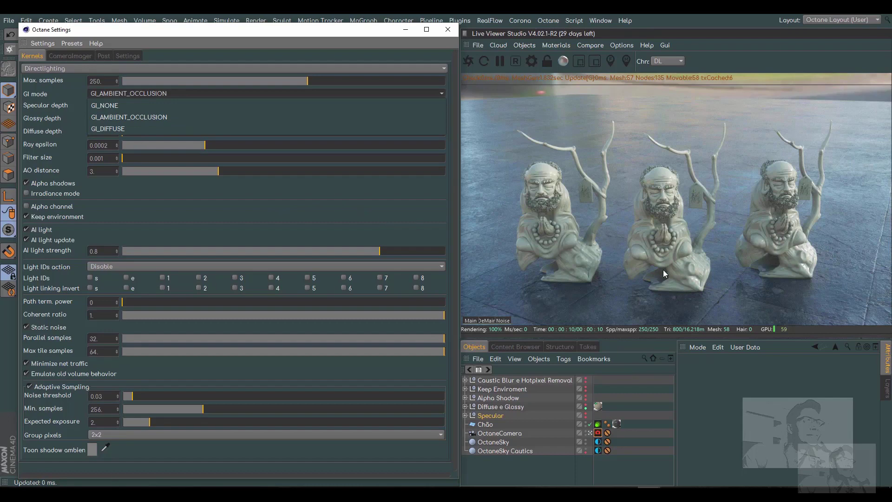
left_click(119, 129)
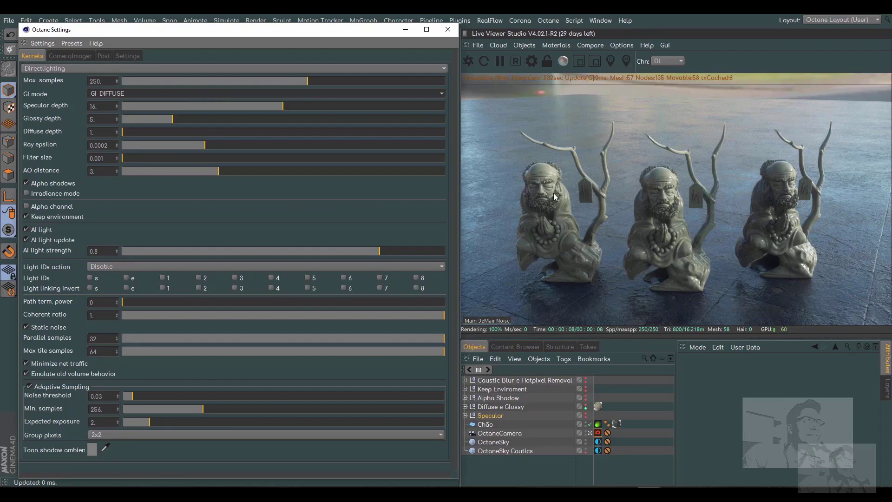
left_click(117, 131)
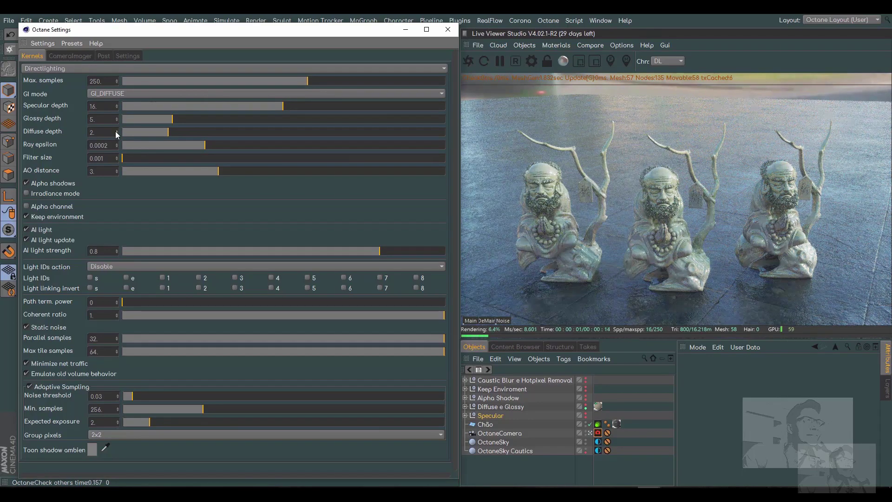
left_click(116, 132)
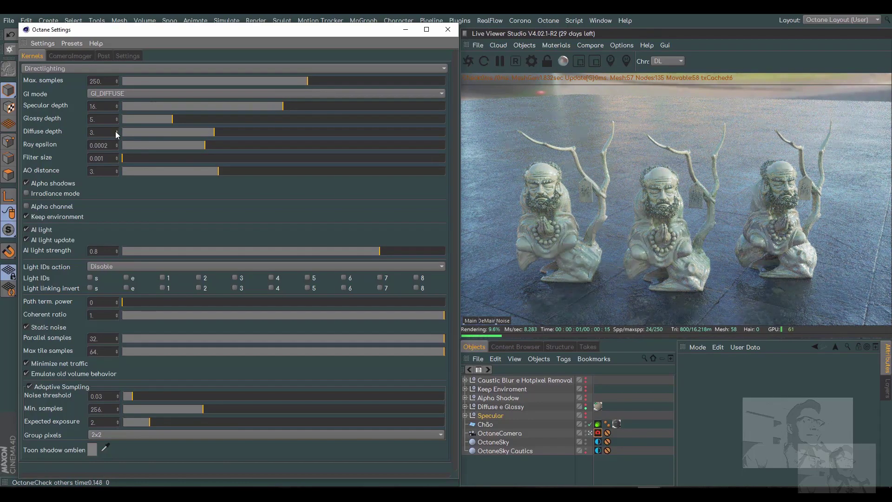
left_click(117, 131)
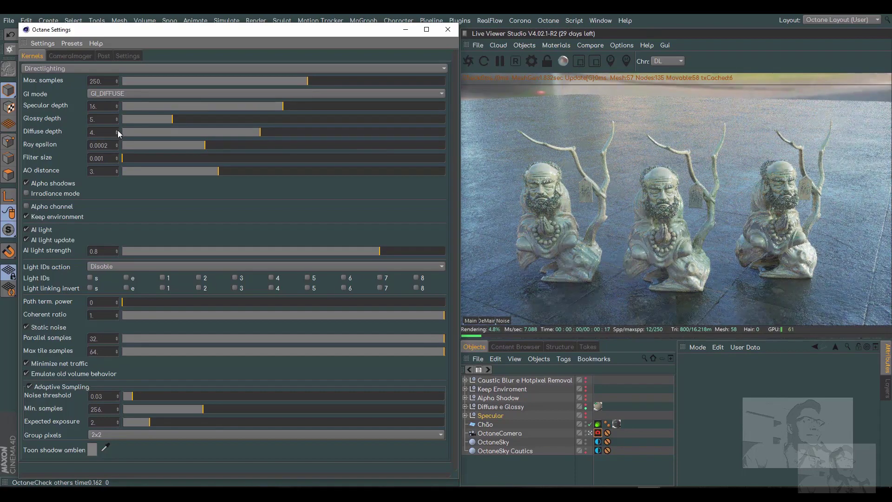
left_click(117, 132)
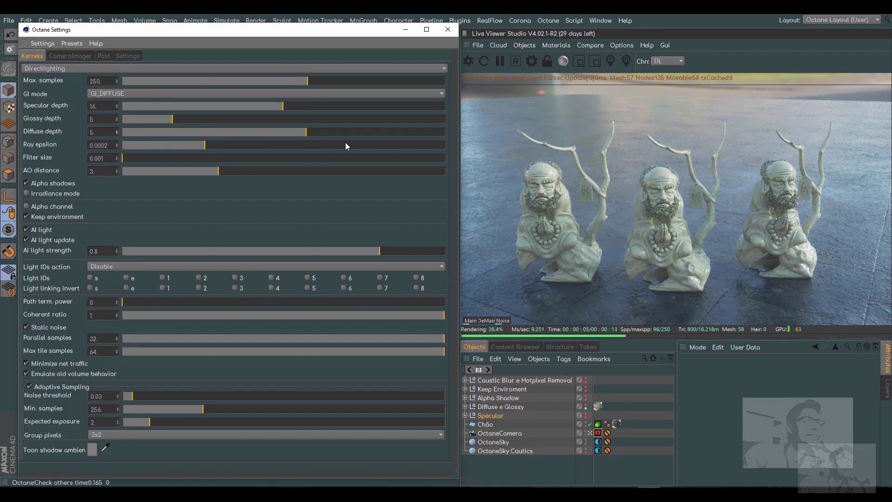
Try a diffuse depth of 8 on the statues and bring it back to 5
left_click_drag(306, 136, 440, 134)
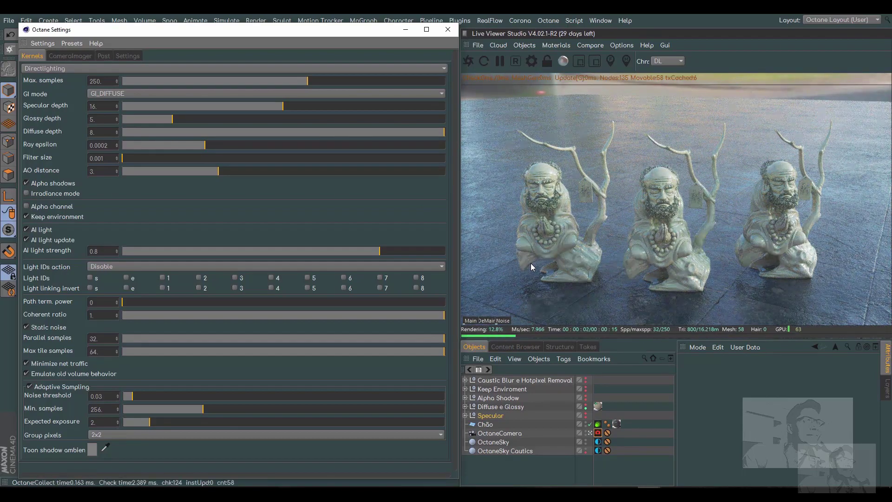
left_click(300, 133)
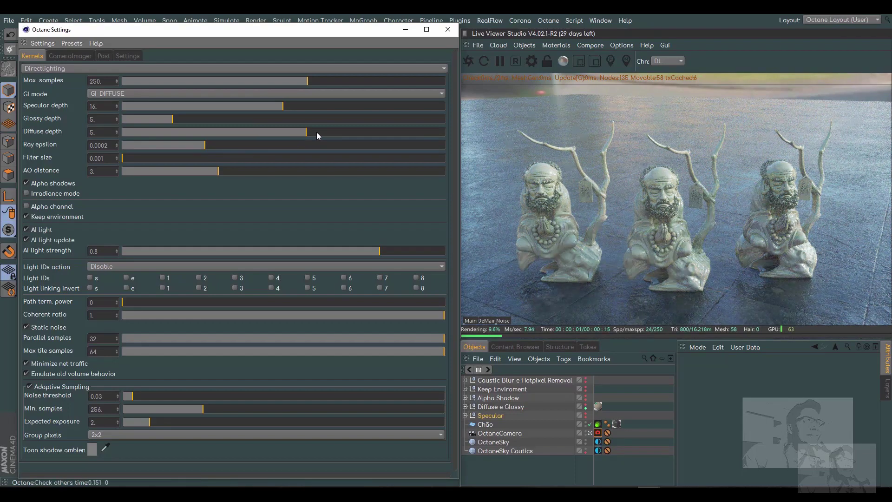
left_click(316, 133)
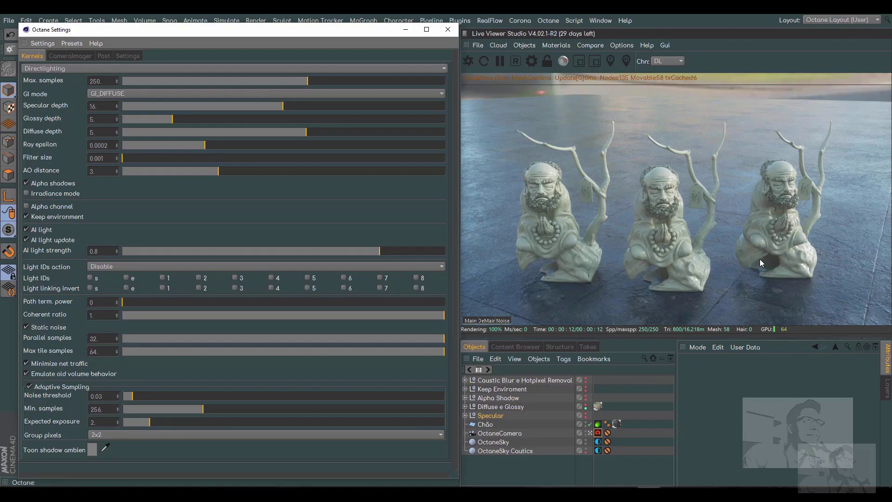
Set the GI mode back to GI_AMBIENT_OCCLUSION and raise the ray epsilon in two stages to about 25.45
left_click(146, 94)
left_click(141, 116)
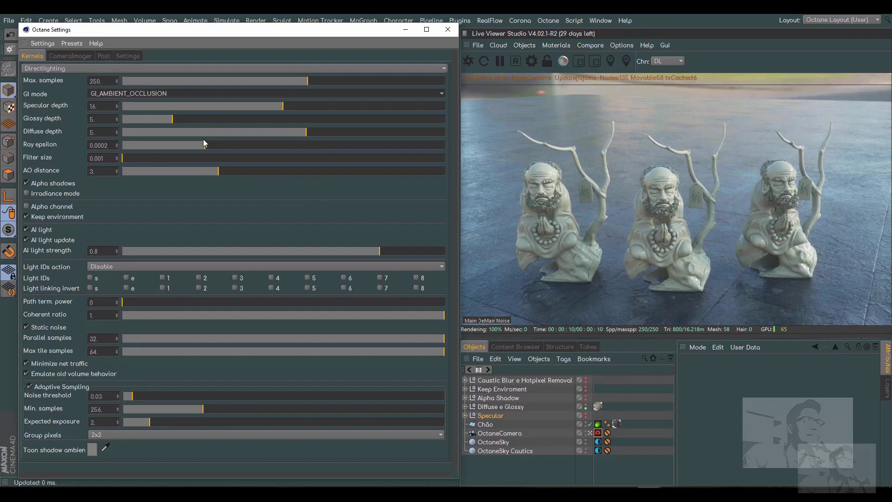
left_click_drag(209, 144, 345, 149)
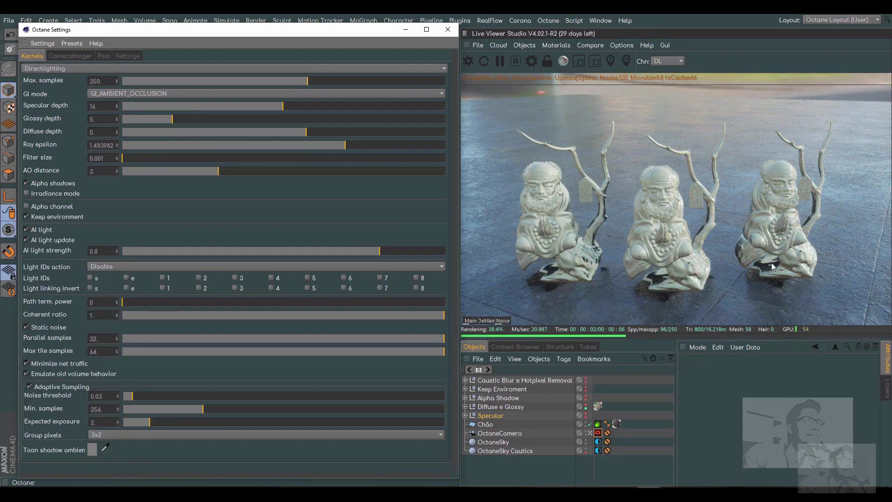
left_click_drag(346, 149, 389, 146)
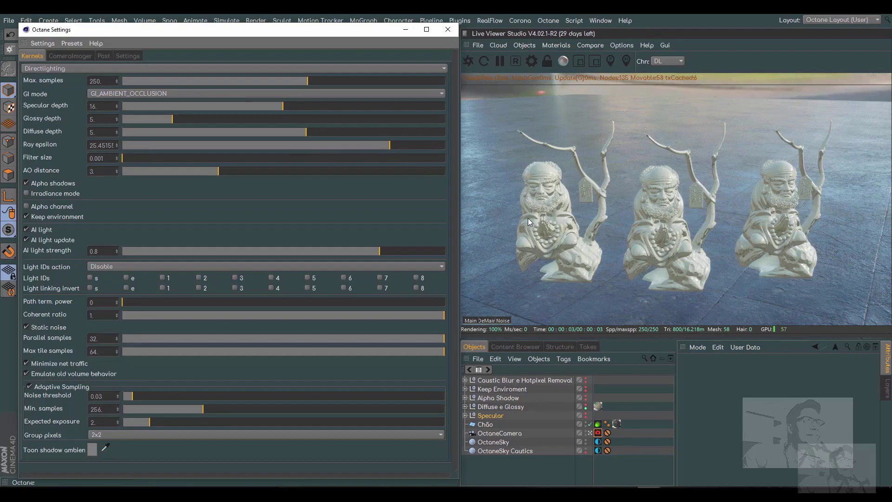
Lower the ray epsilon in two stages to about 0.2745 and 0.000168 with the statues displayed
left_click_drag(385, 147, 319, 145)
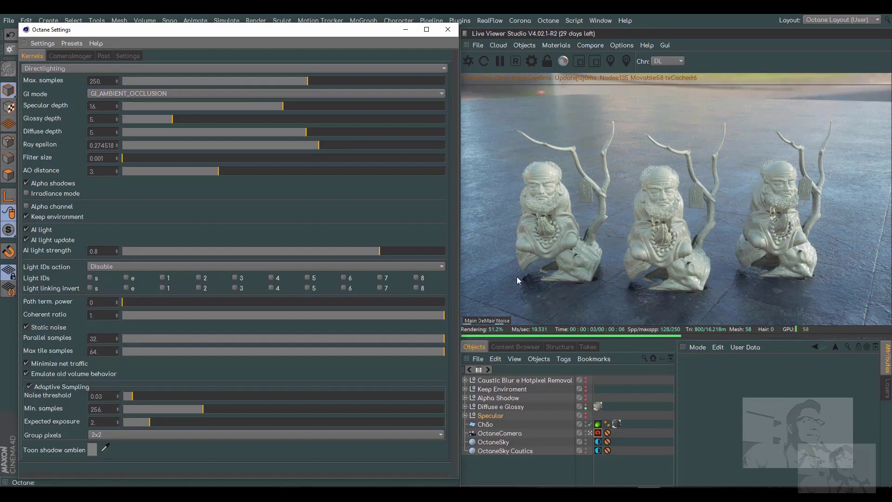
left_click_drag(309, 144, 202, 152)
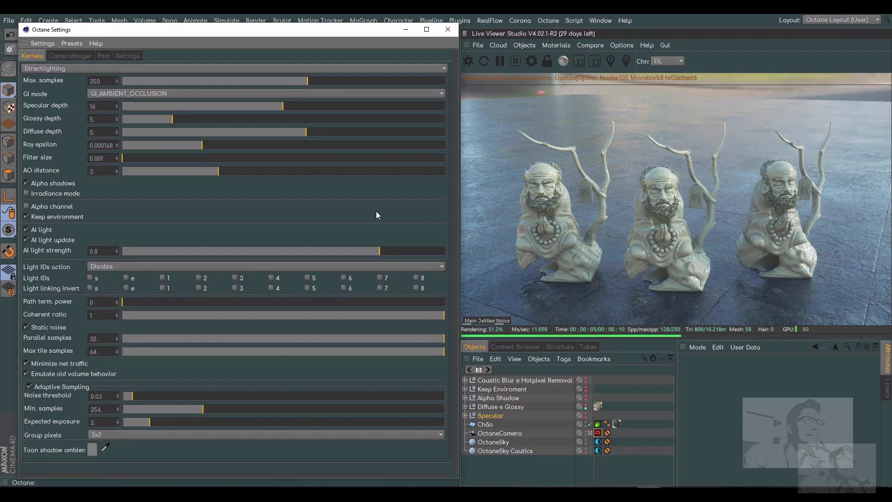
Display the Specular group and compare ray epsilon values of about 54.954 and 0.079 on its glassware, ending at 0.000111
left_click(586, 416)
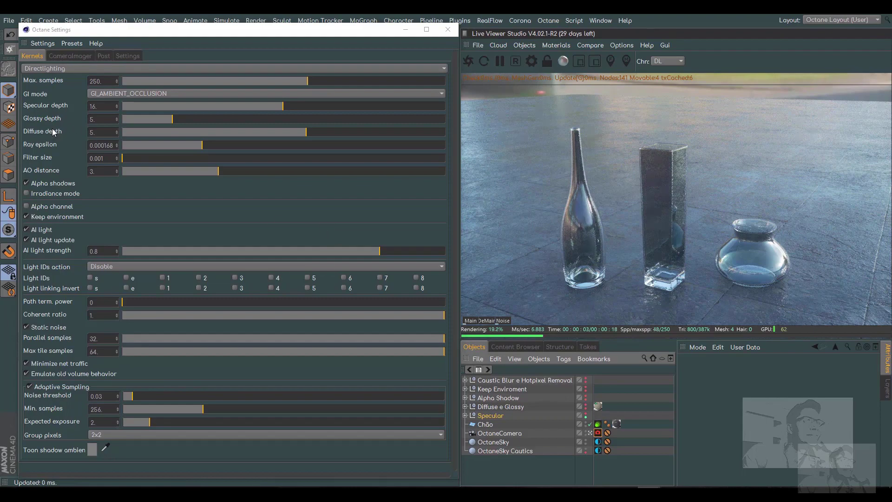
left_click_drag(201, 145, 402, 172)
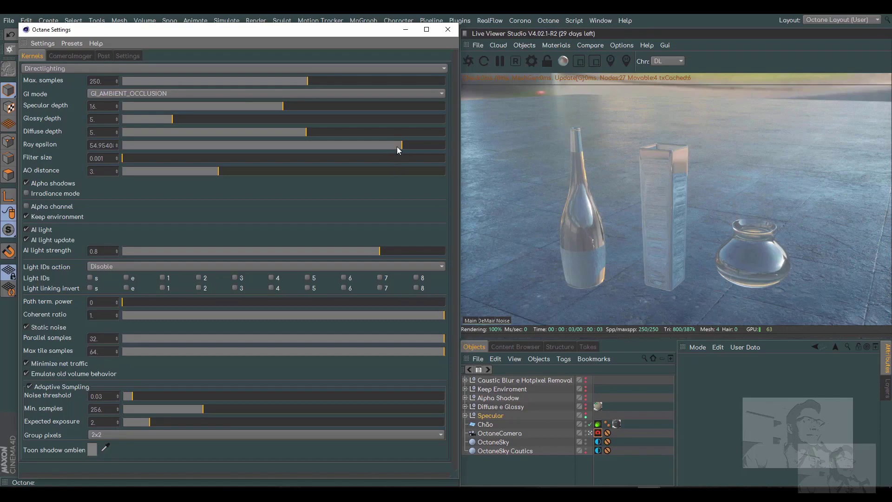
left_click_drag(397, 147, 298, 152)
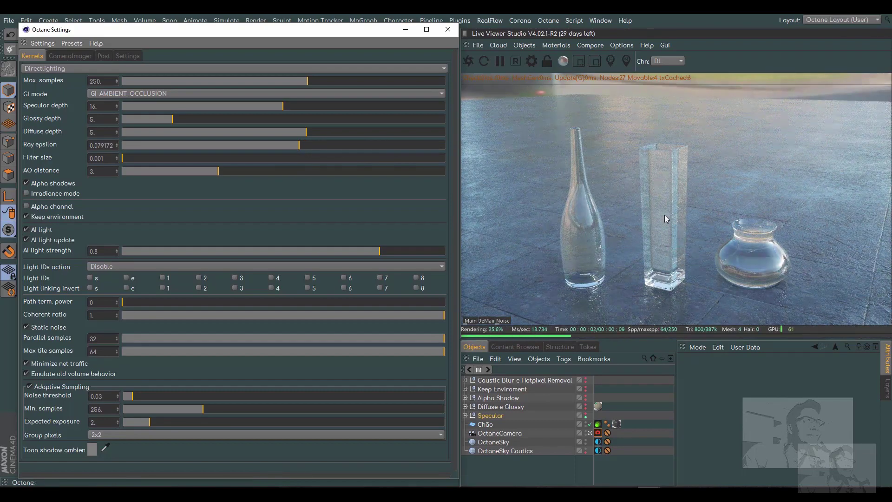
left_click_drag(293, 146, 196, 147)
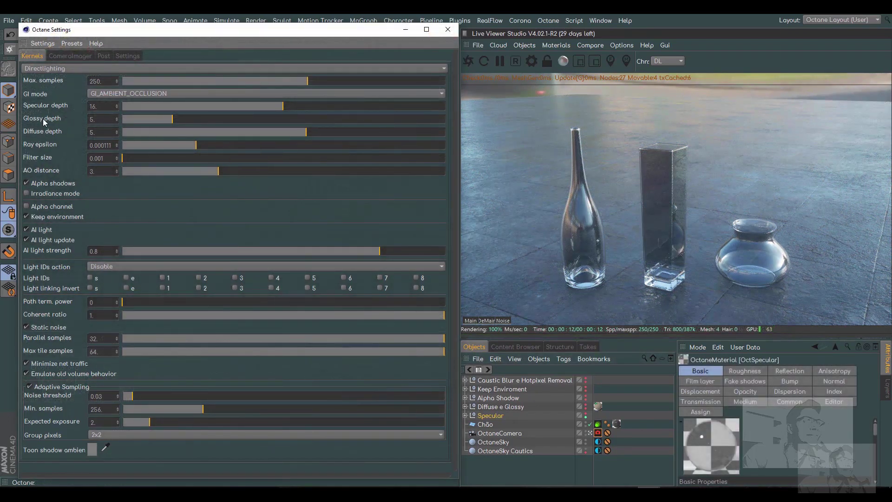
Raise the glossy depth to 12 and then to 16 for the glass vases
left_click_drag(168, 119, 244, 120)
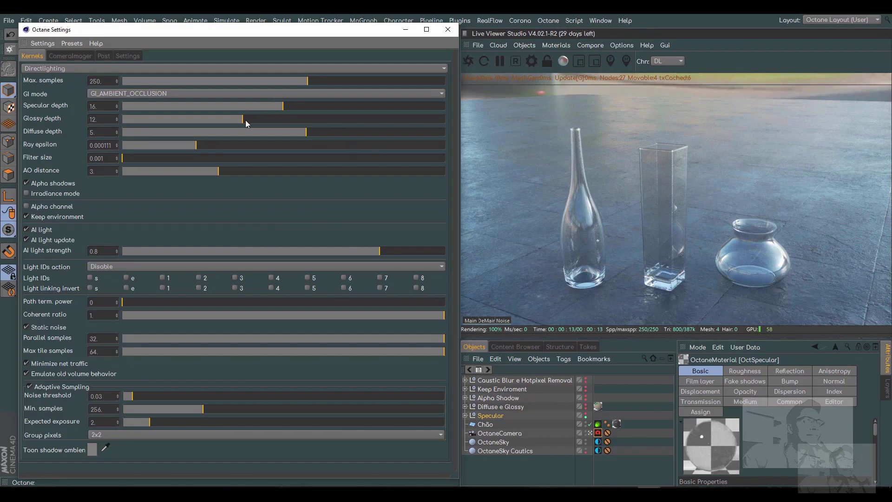
left_click_drag(254, 120, 285, 120)
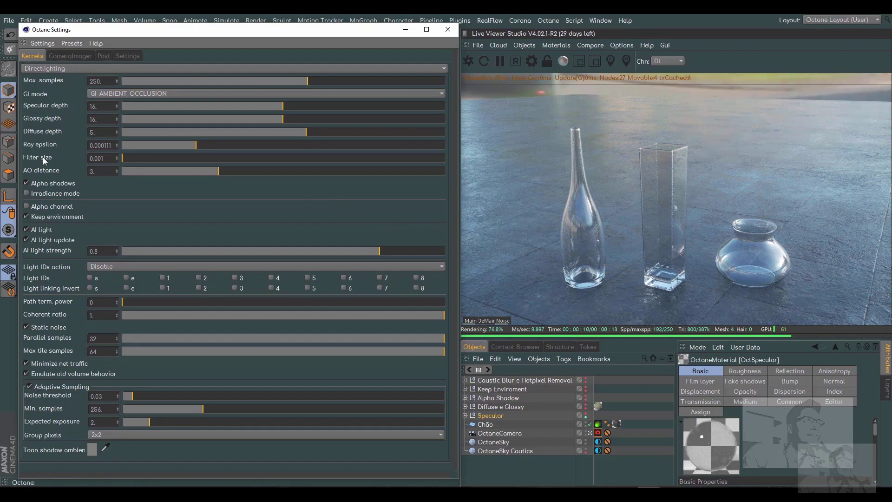
Try a filter size of 1.1 and bring it back down to 0.001
left_click(103, 158)
type("1.1")
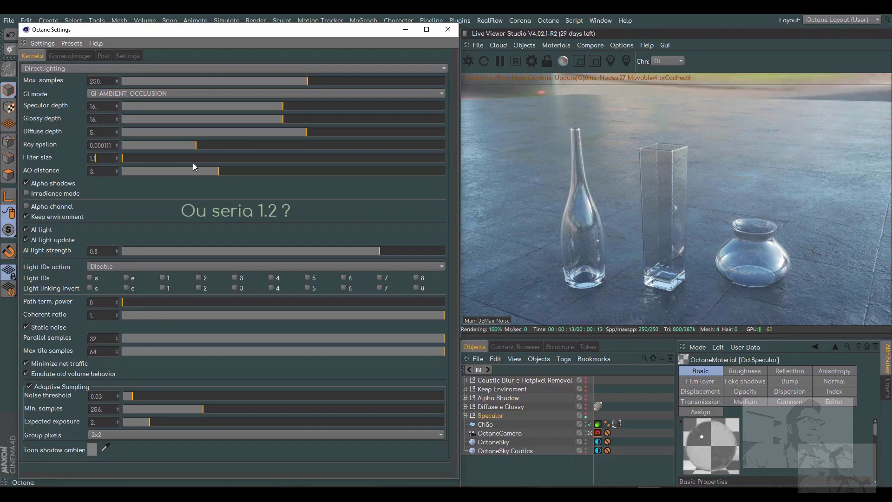
key("Return")
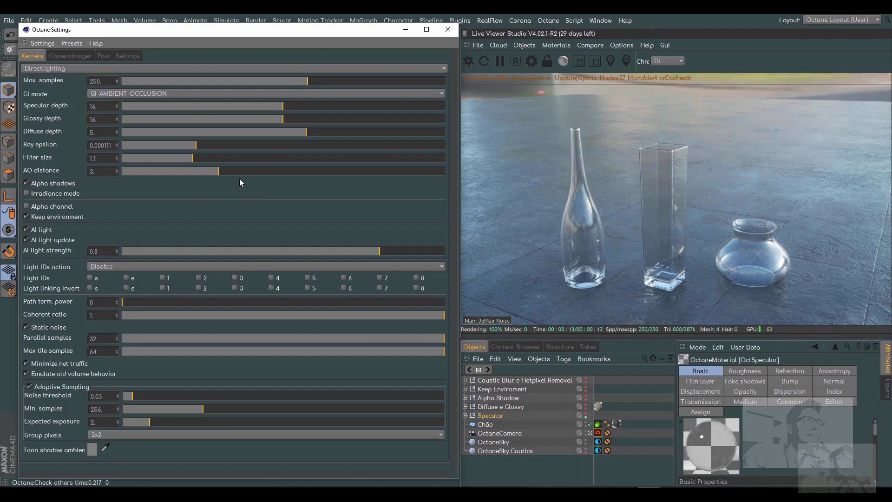
left_click_drag(192, 158, 115, 161)
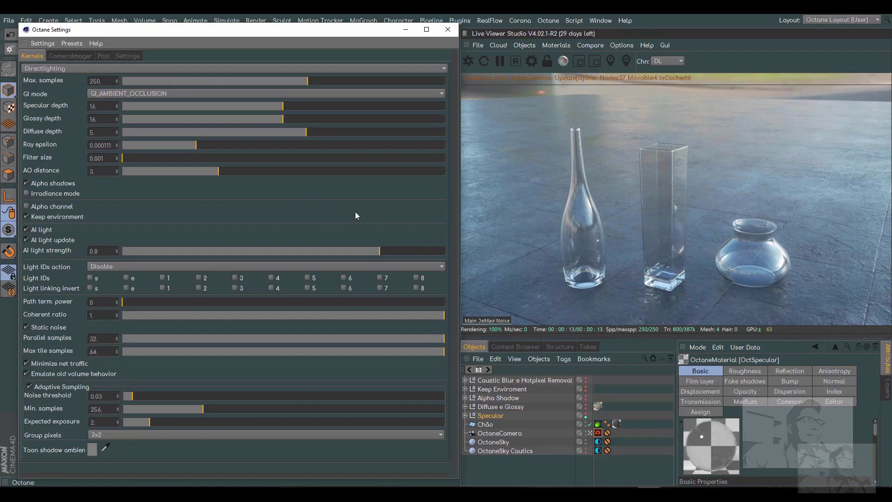
Try the GI_DIFFUSE mode on the glass vases and switch back to GI_AMBIENT_OCCLUSION
left_click(158, 96)
left_click(120, 129)
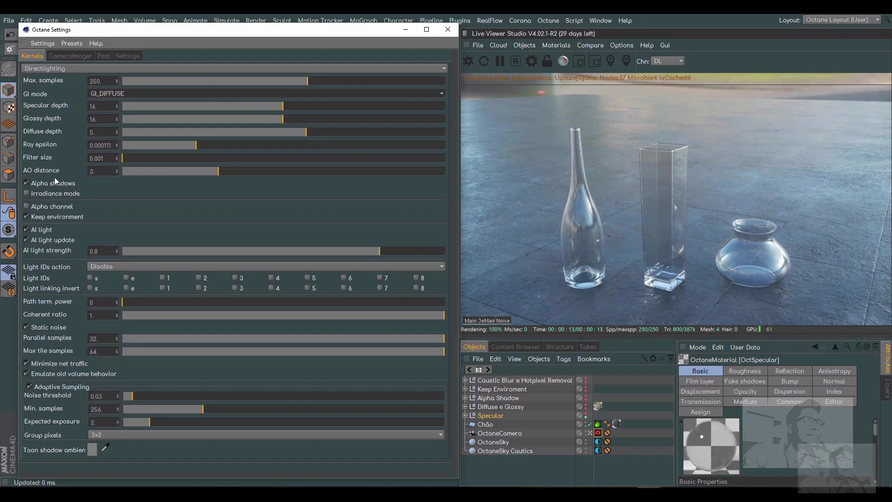
left_click(118, 96)
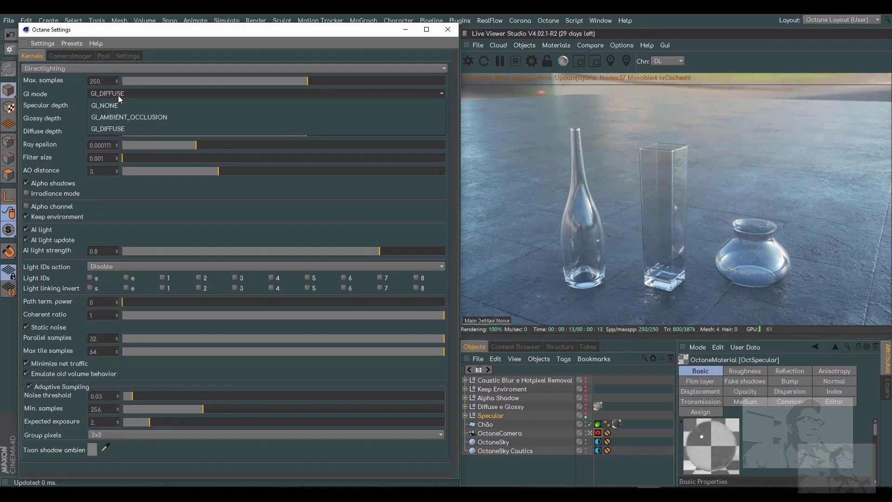
left_click(142, 116)
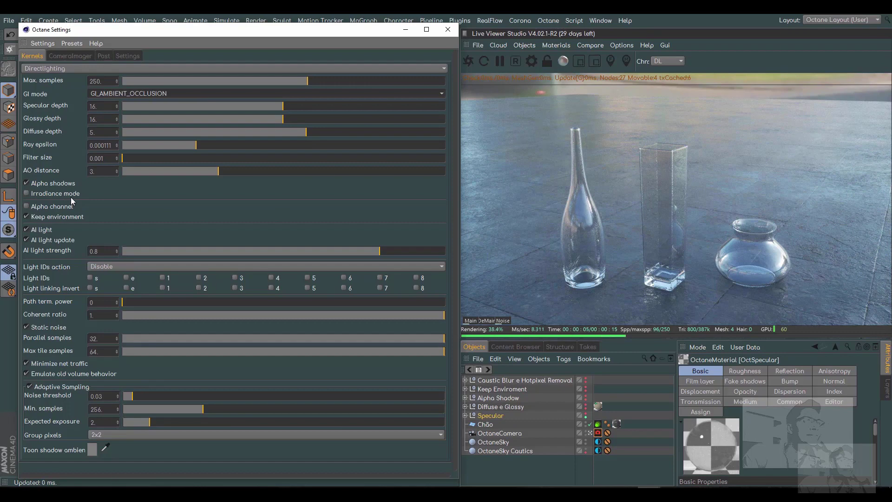
Enable Irradiance mode and change the Octane sky visibility to dim the scene's lighting
left_click(27, 193)
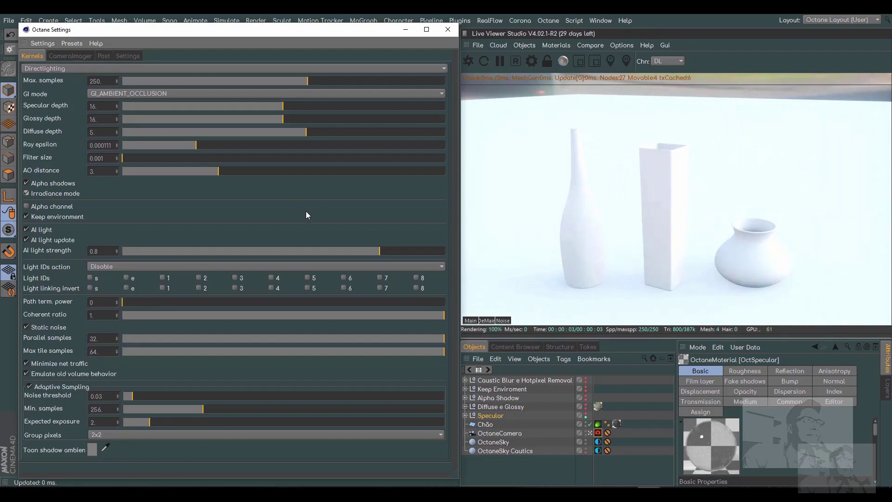
left_click(587, 445)
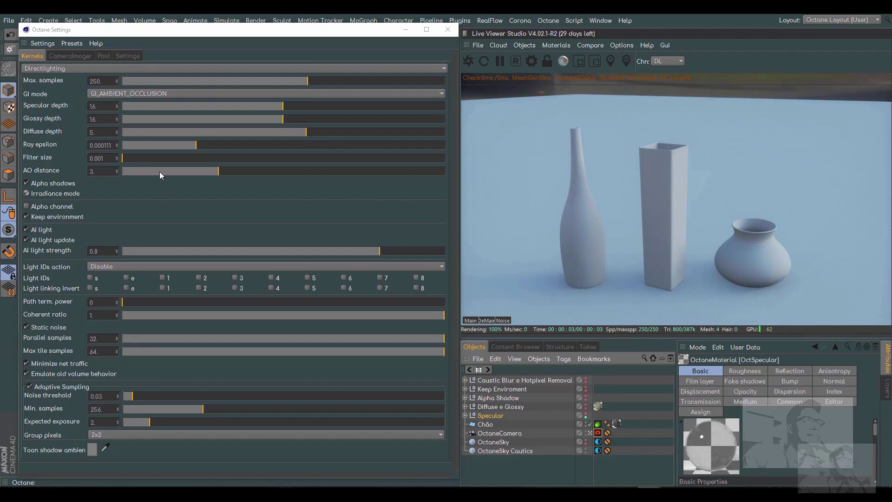
Compare an AO distance of 0 with one of about 10.144, and set the GI mode to GI_DIFFUSE
left_click_drag(160, 171, 111, 177)
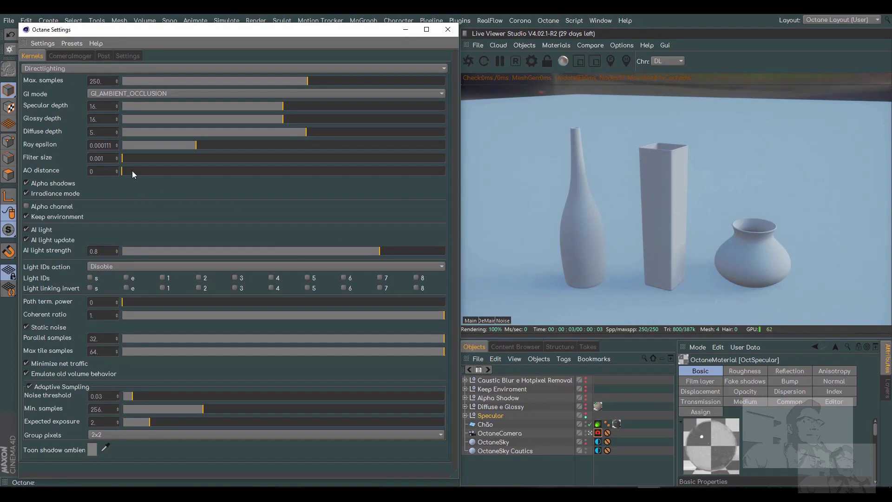
left_click_drag(132, 171, 449, 175)
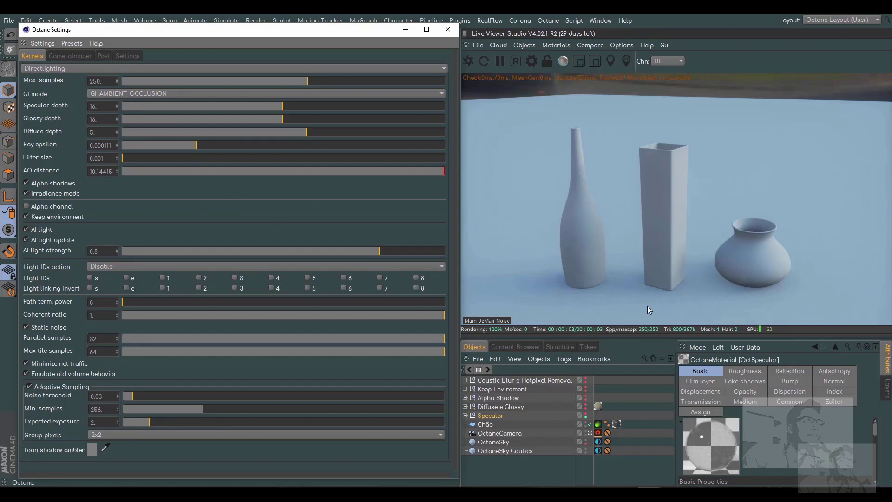
left_click(155, 93)
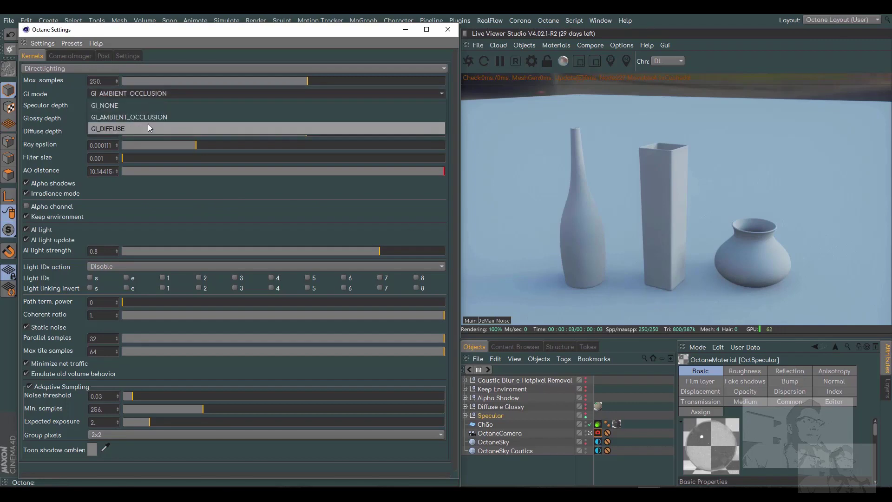
left_click(110, 128)
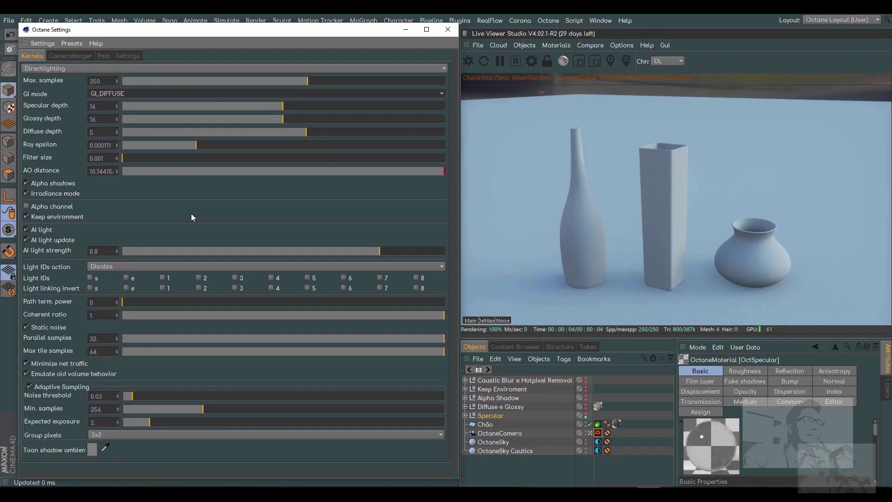
Disable Irradiance mode and change the Octane sky visibility to brighten the scene again
left_click(26, 193)
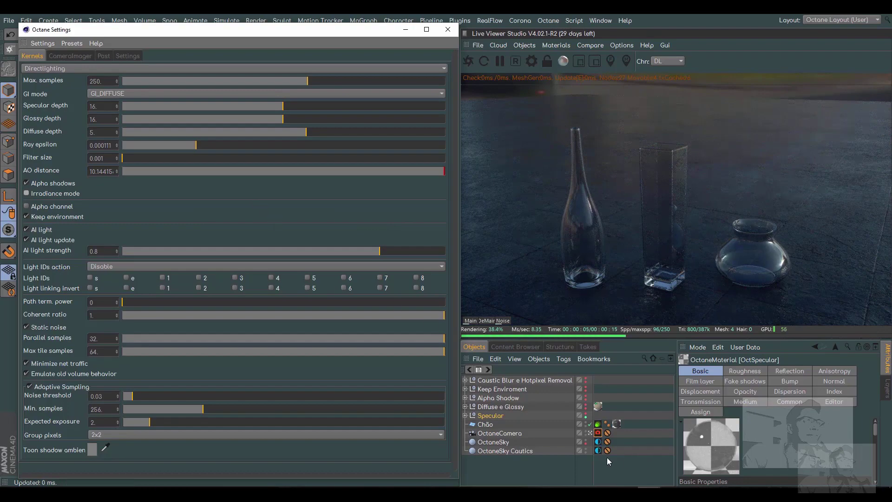
left_click(586, 450)
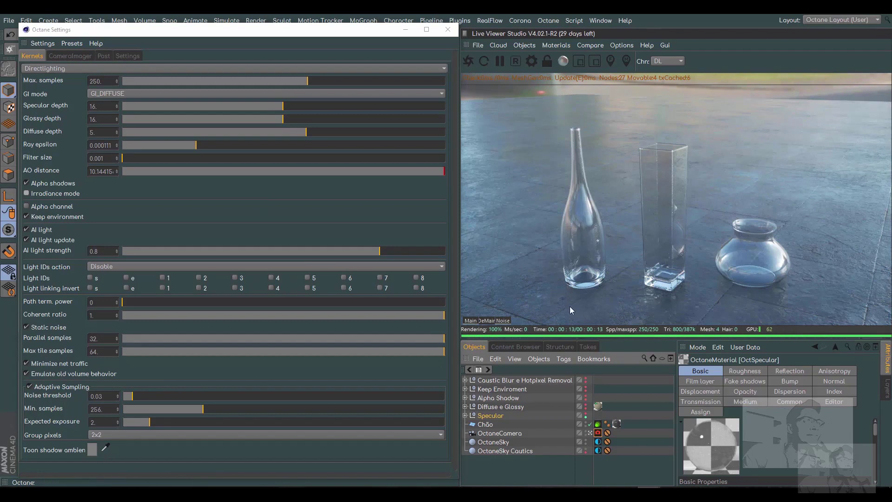
Compare the DeMain and Main render passes of the glass vases in the Live Viewer, ending on Main
left_click(486, 320)
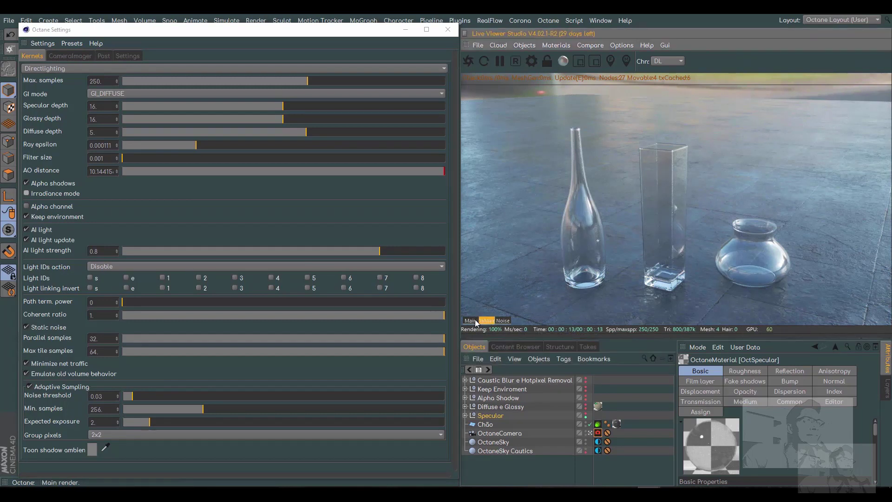
left_click(490, 331)
left_click(467, 331)
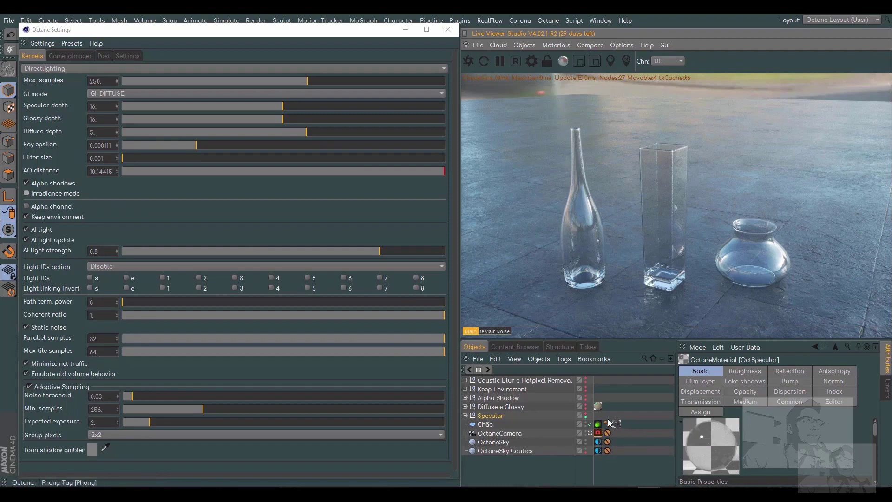
Display the Alpha Shadow group instead of Specular, and compare its shadow with Alpha shadows off and on
left_click(586, 416)
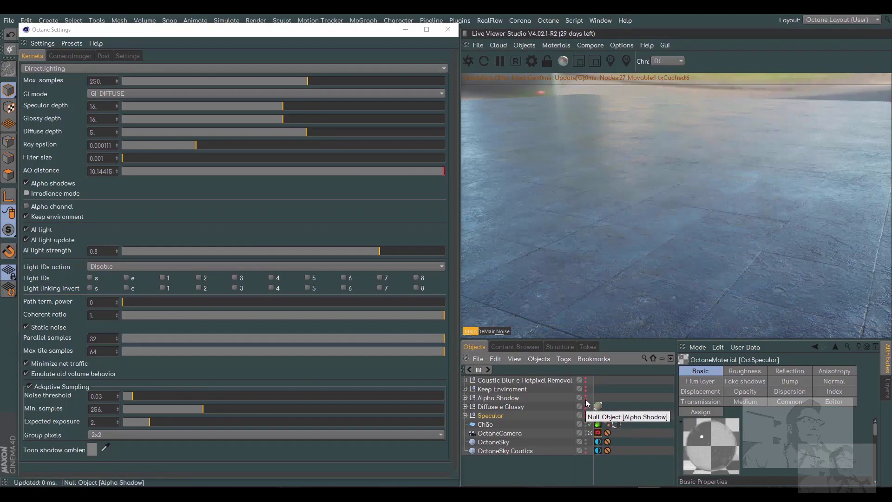
left_click(586, 400)
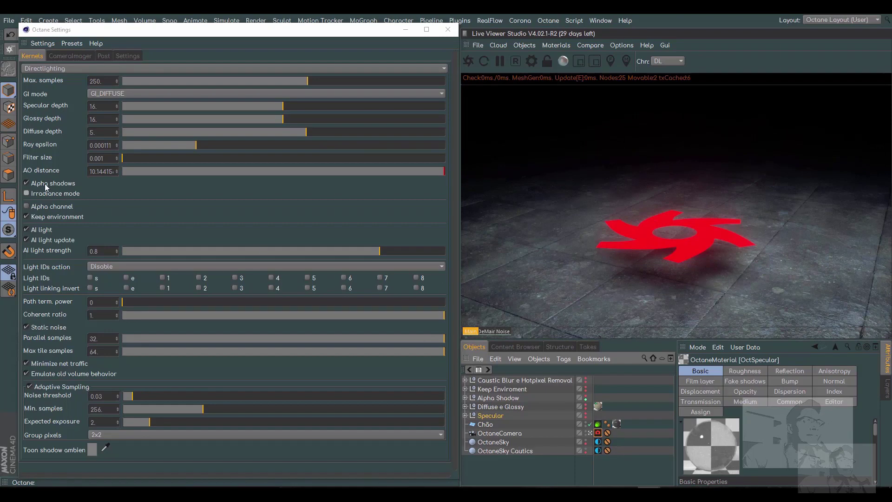
left_click(27, 184)
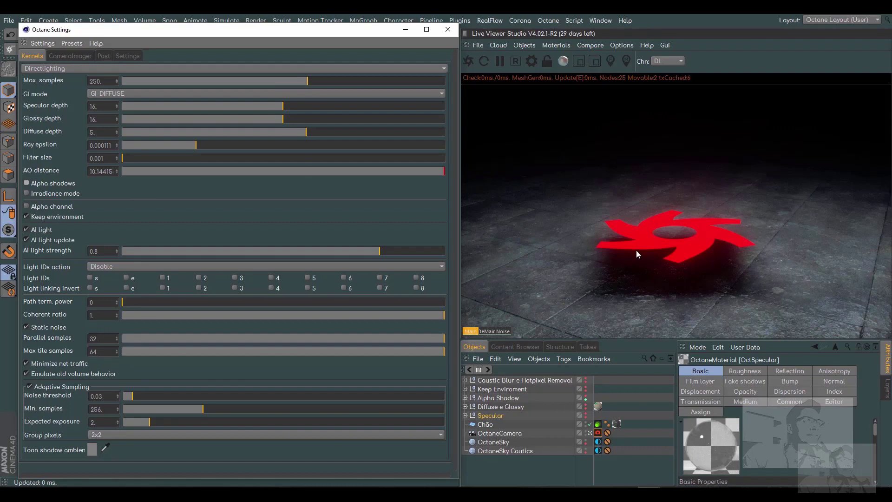
left_click(26, 183)
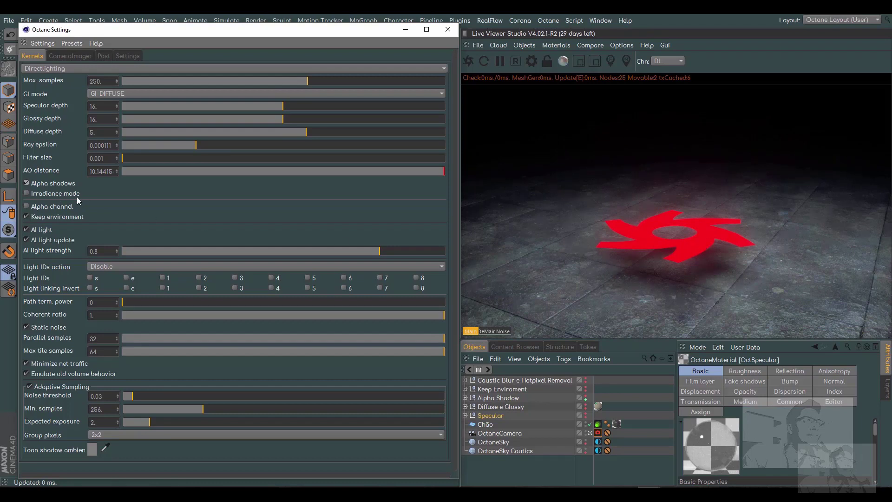
Switch the OctaneSky visibility to restore the bright lighting and hide the Alpha Shadow group
left_click(587, 442)
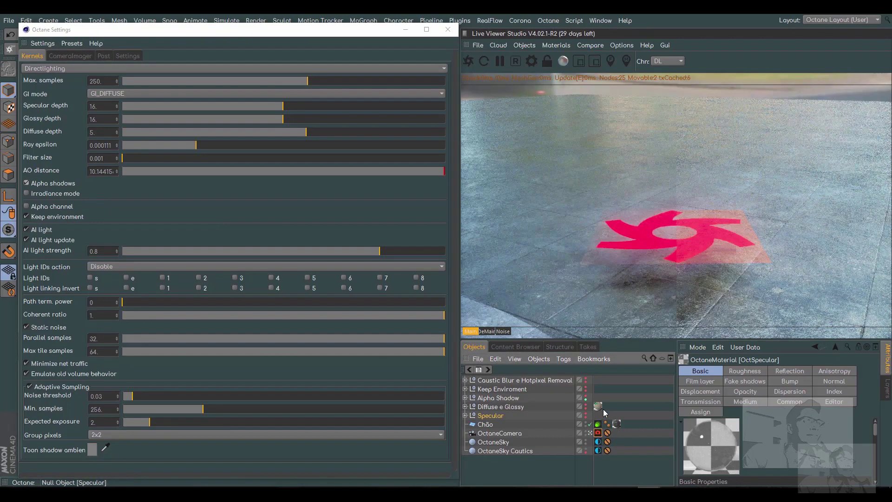
left_click(586, 400)
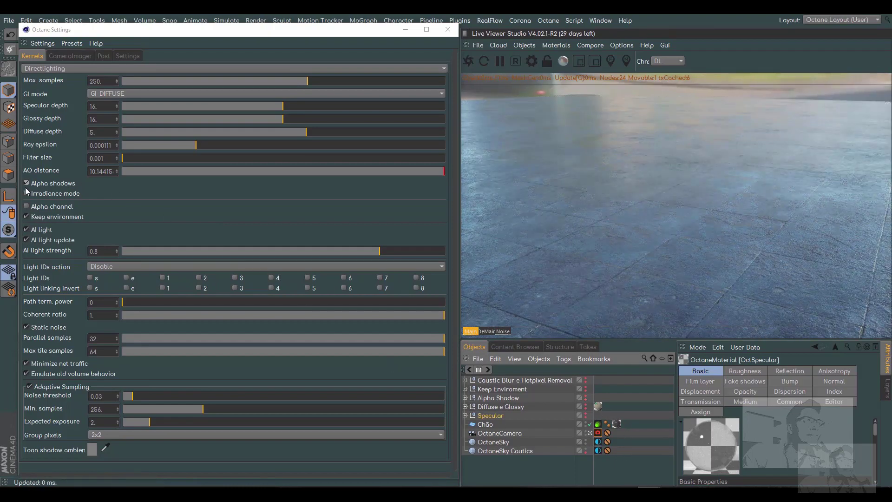
Expand the Keep Enviroment group, look through its camera and display its glass sphere
left_click(466, 390)
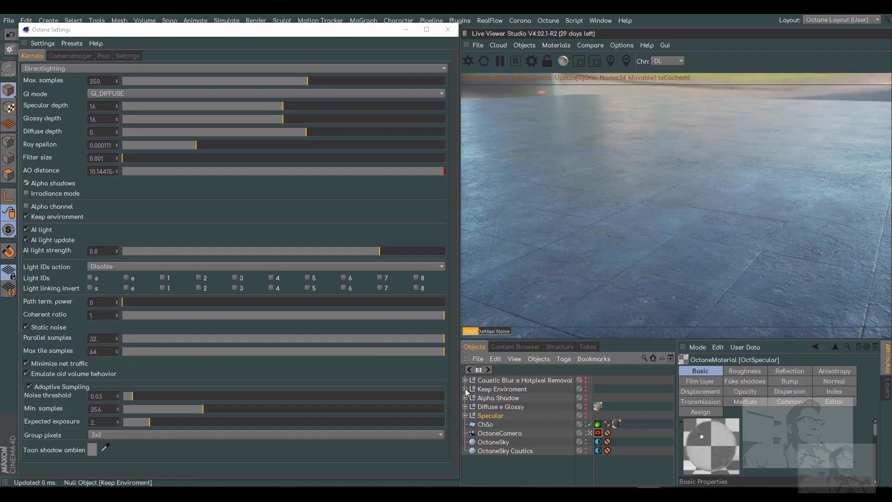
left_click(593, 408)
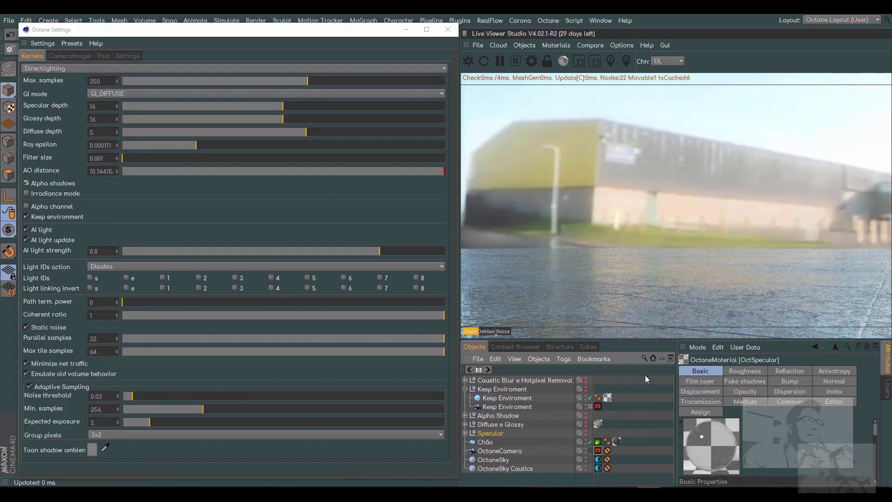
left_click(585, 396)
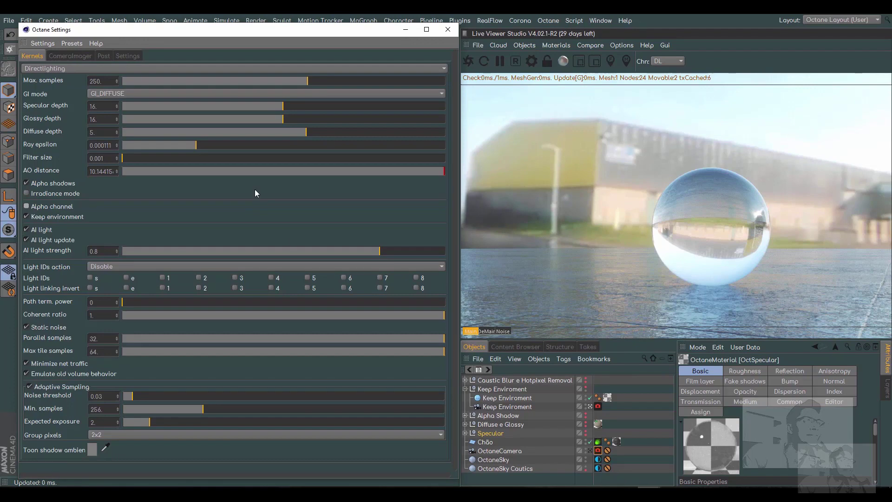
Enable Alpha channel, disable Keep environment and move the Octane Settings window off its original place
left_click(26, 206)
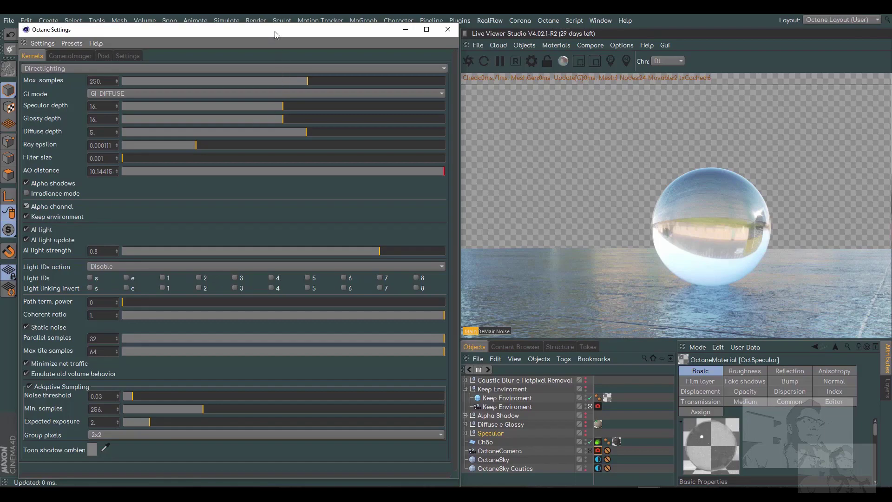
left_click_drag(274, 34, 379, 40)
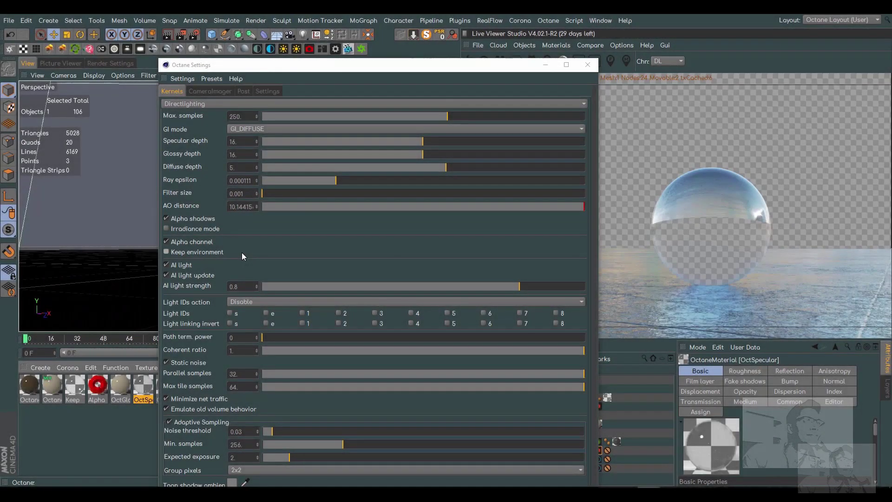
Disable Affect alpha in the Keep material's Common settings and move the Material Editor window clear of the mesh settings behind it
left_click(75, 387)
double_click(76, 386)
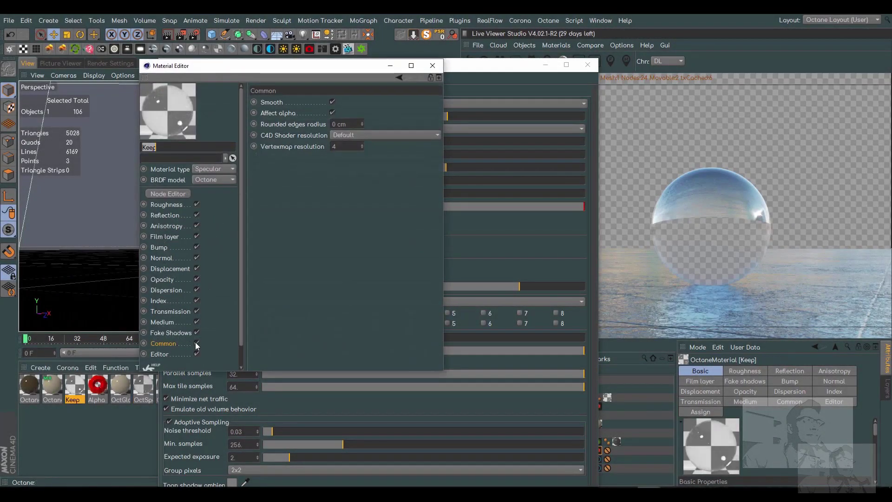
left_click(333, 113)
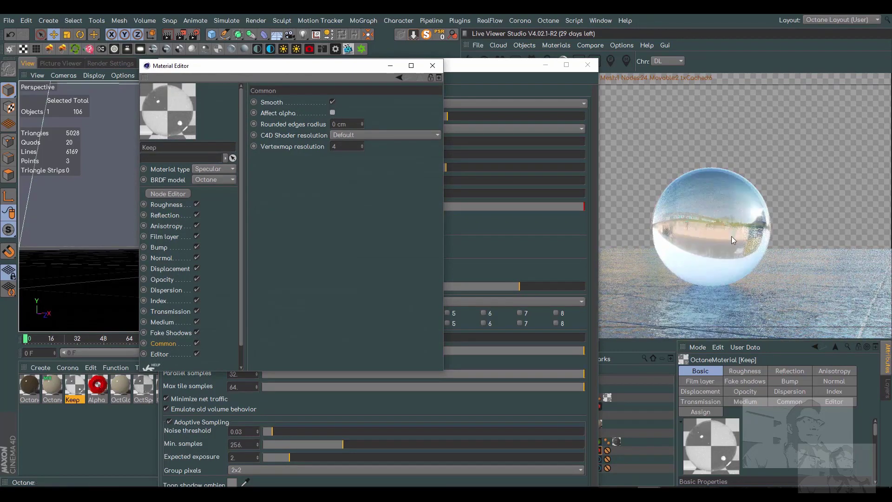
left_click_drag(366, 68, 467, 165)
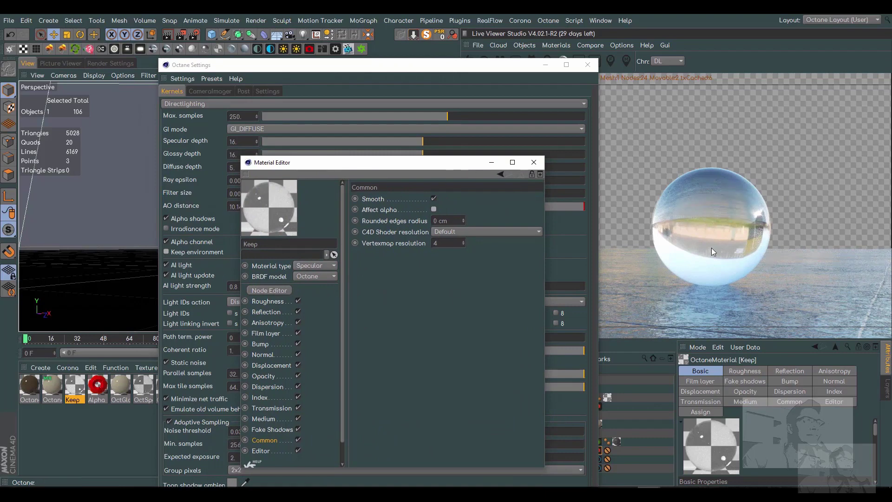
Try Keep environment enabled, switch Affect alpha back on in the Keep material and disable Keep environment again
left_click(169, 252)
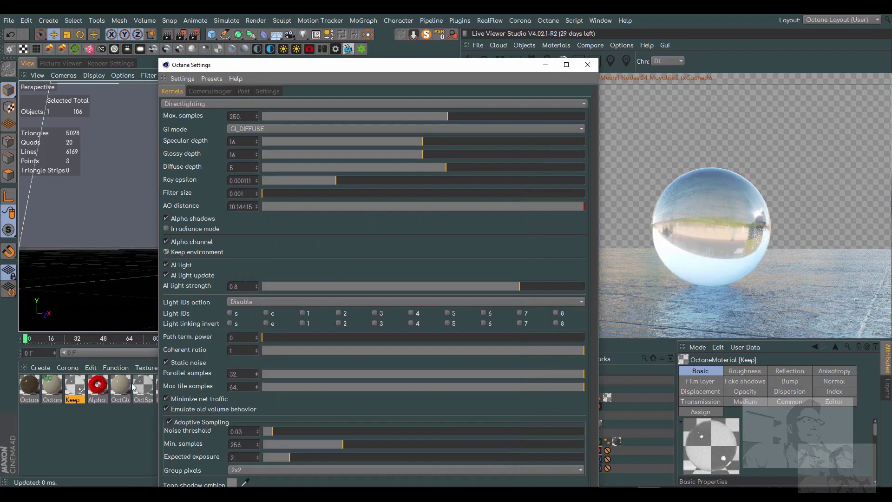
double_click(75, 385)
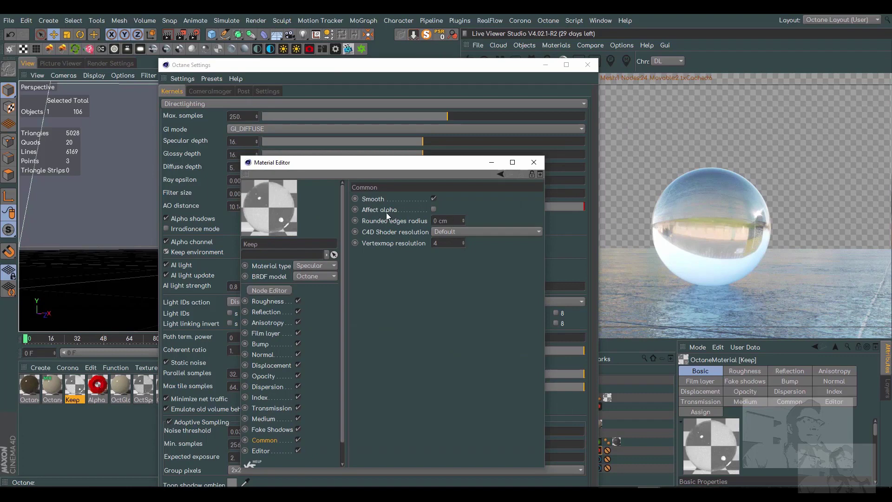
left_click(434, 210)
left_click(166, 251)
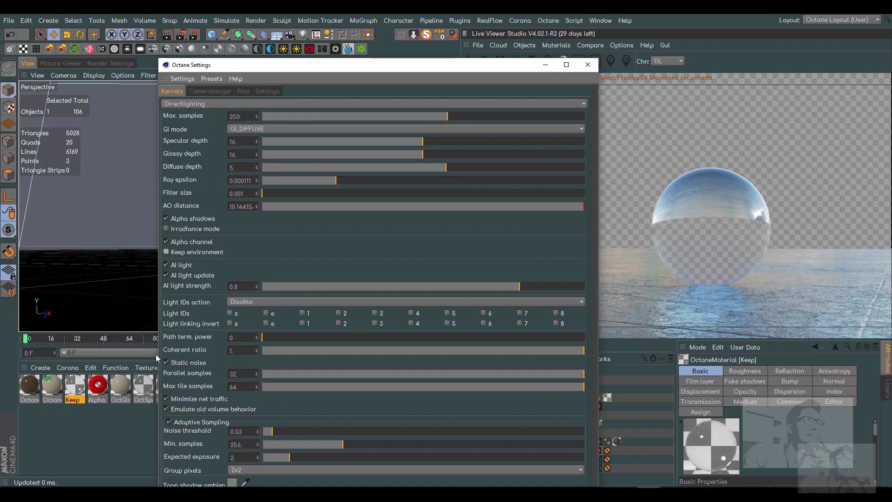
Compare the glass sphere with the Keep material's Affect alpha off and on
double_click(75, 386)
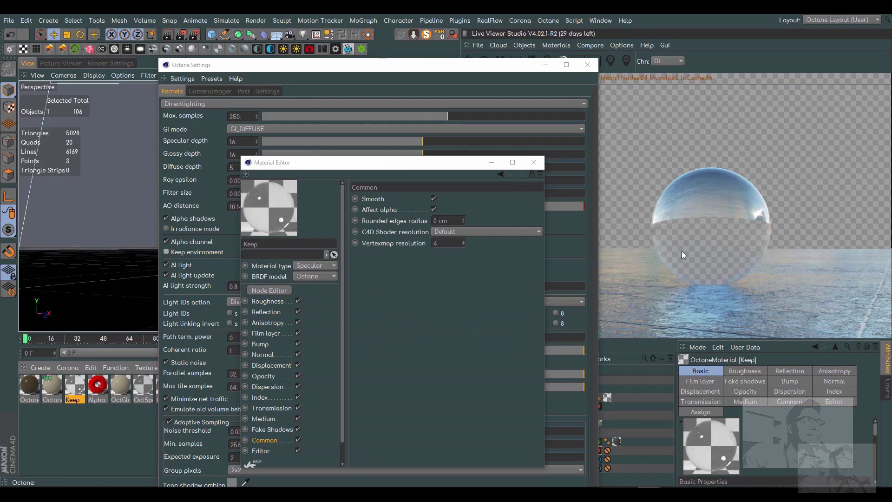
left_click(434, 209)
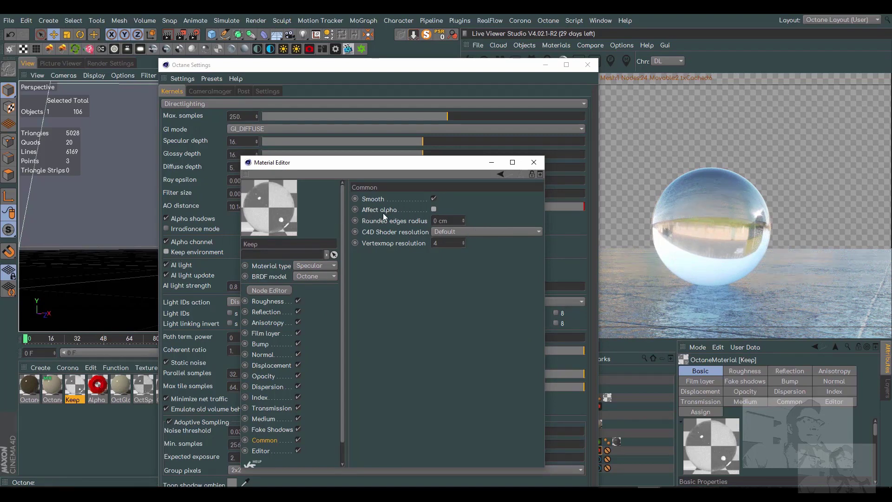
left_click(433, 210)
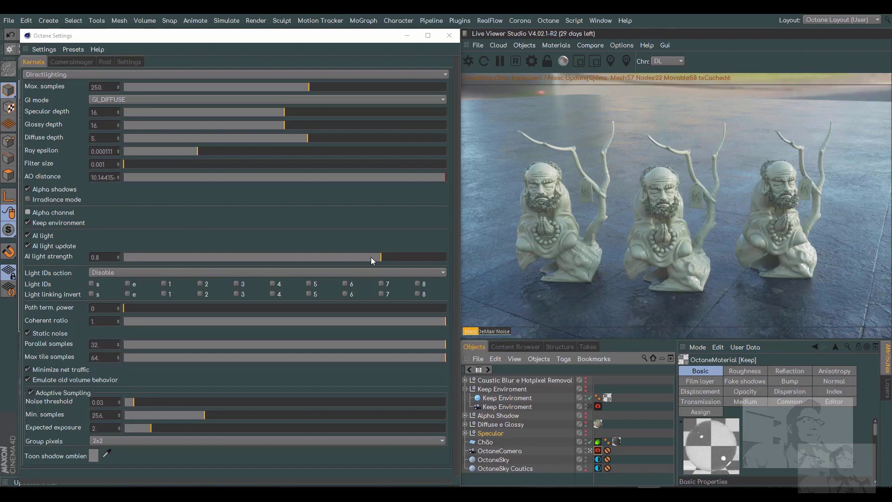
Raise AI light strength to 1, and try Path term. power at 1 before returning it to 0
left_click_drag(371, 258, 698, 261)
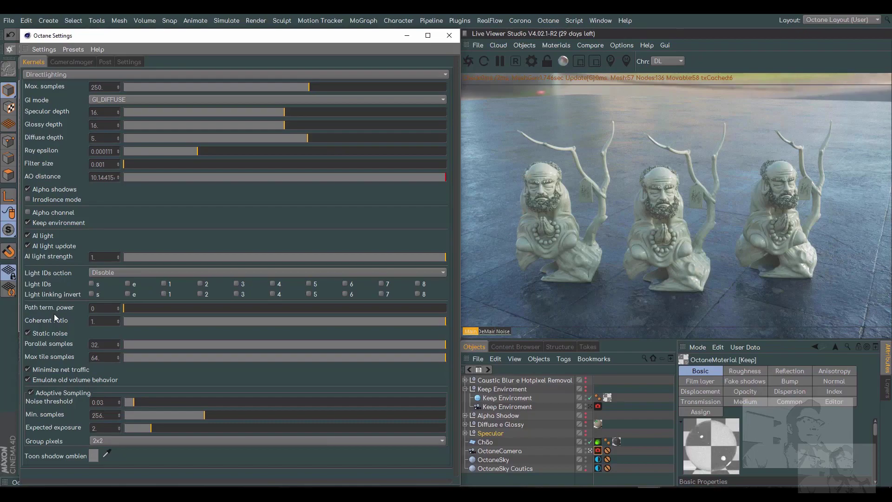
left_click_drag(128, 310, 474, 331)
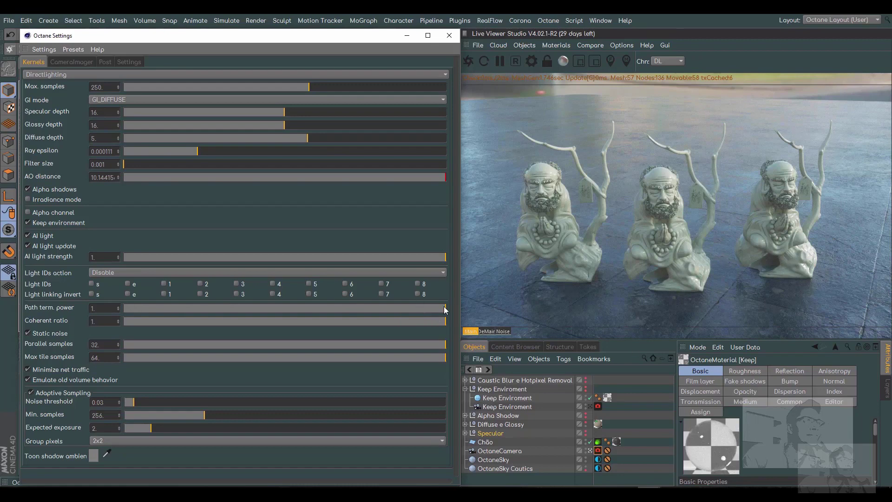
left_click_drag(366, 311, 105, 311)
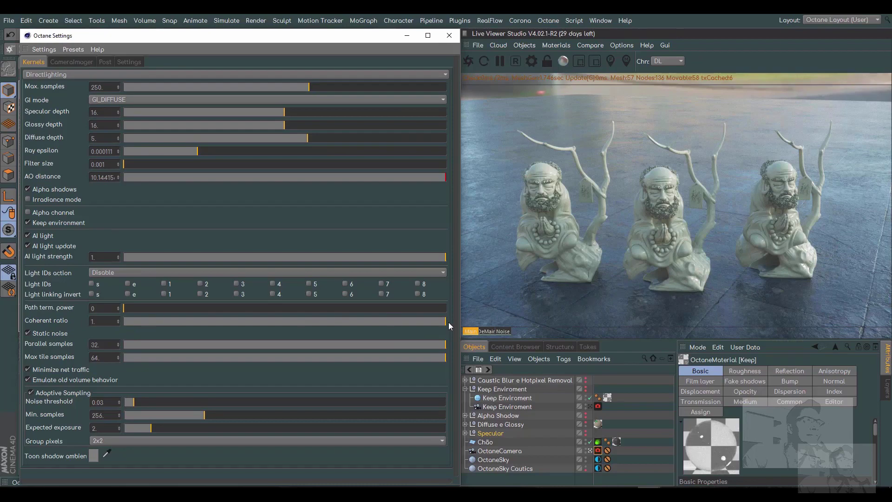
Compare the render with Coherent ratio at 0 and at 1, ending at 1
left_click_drag(448, 322, 113, 325)
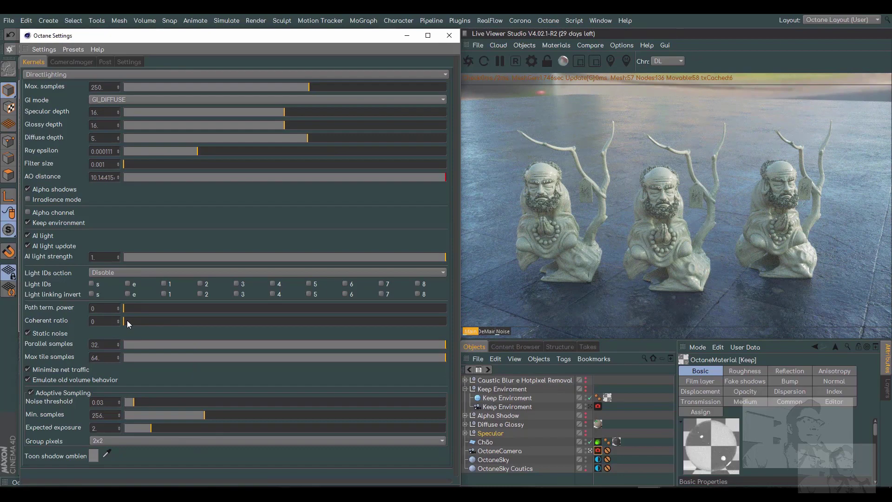
left_click_drag(127, 320, 446, 322)
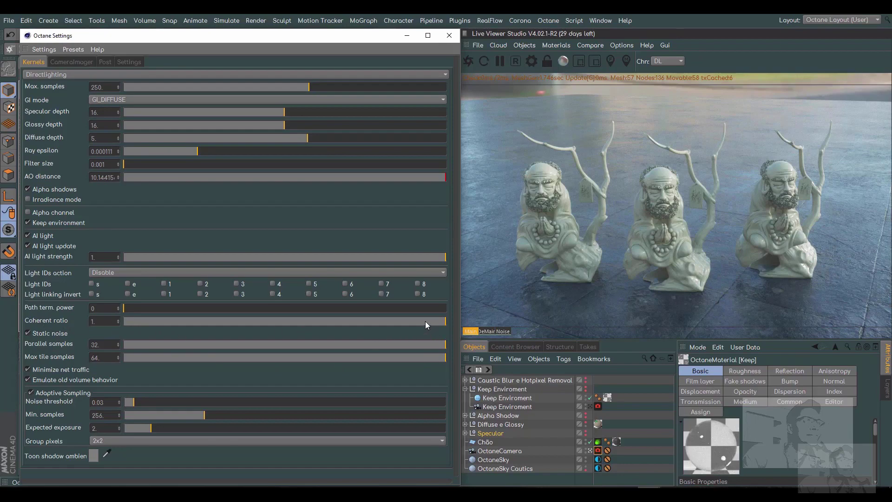
left_click_drag(425, 321, 106, 320)
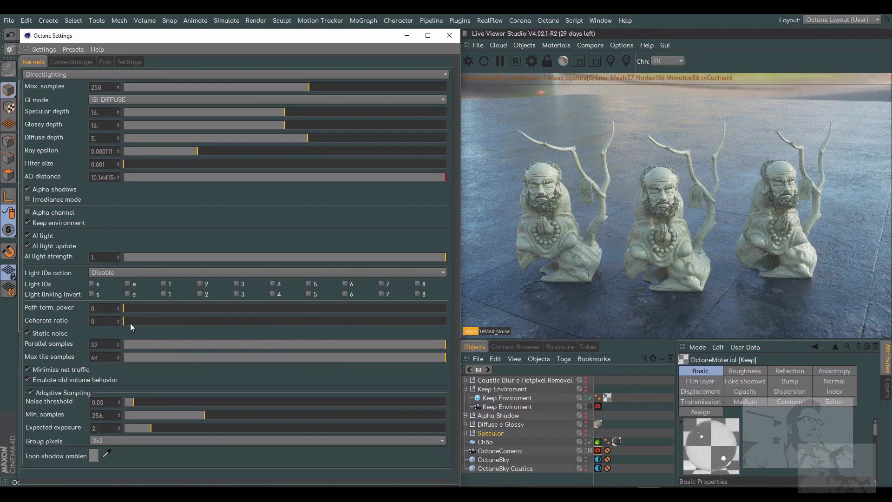
left_click_drag(130, 322, 469, 333)
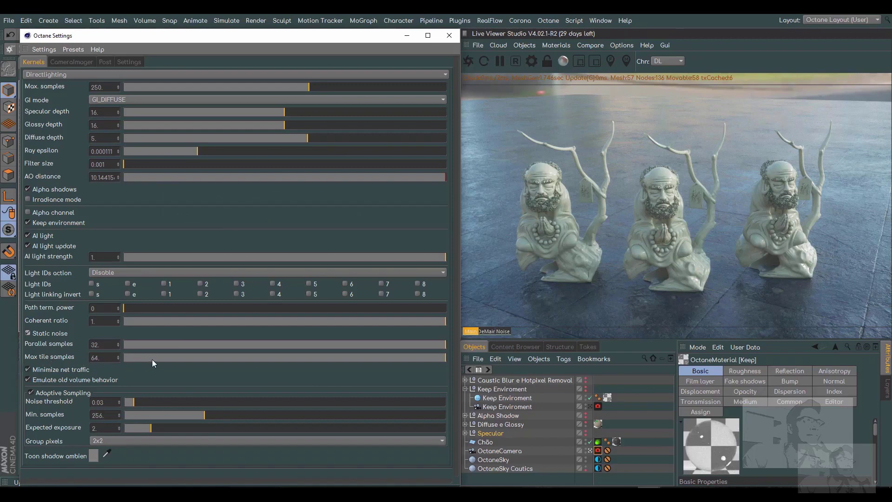
Lower Max tile samples to 1 and switch Parallel samples between 1 and 32, ending at 32
left_click_drag(152, 358, 99, 354)
left_click(132, 344)
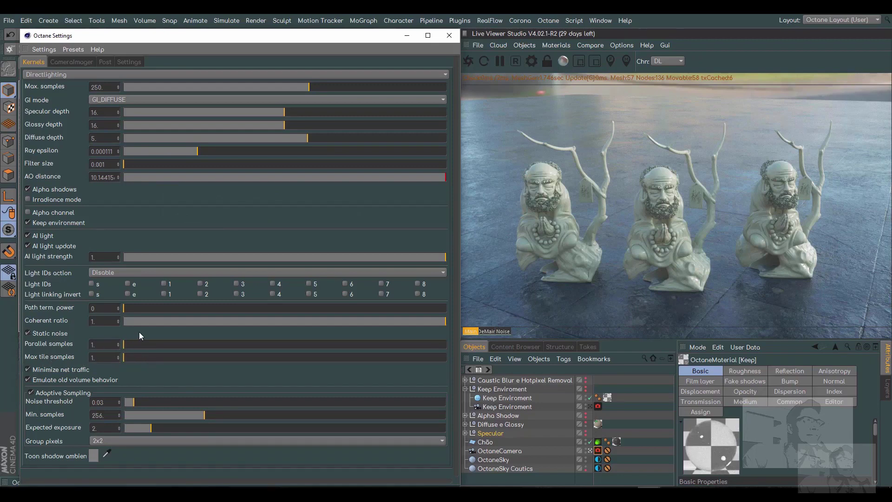
left_click_drag(131, 346, 465, 360)
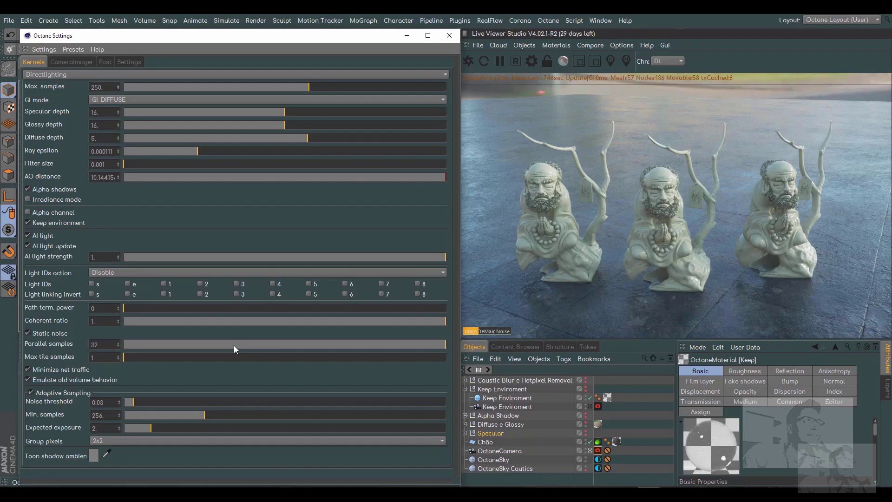
left_click_drag(233, 345, 196, 345)
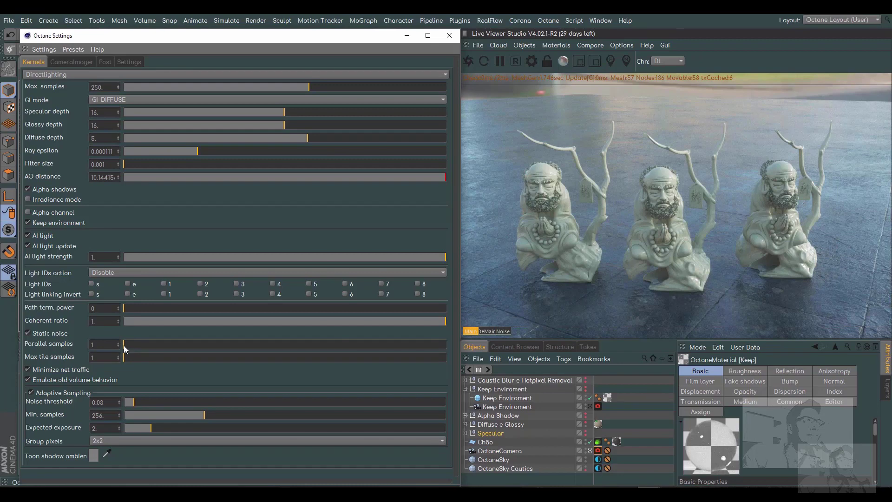
left_click_drag(124, 345, 404, 351)
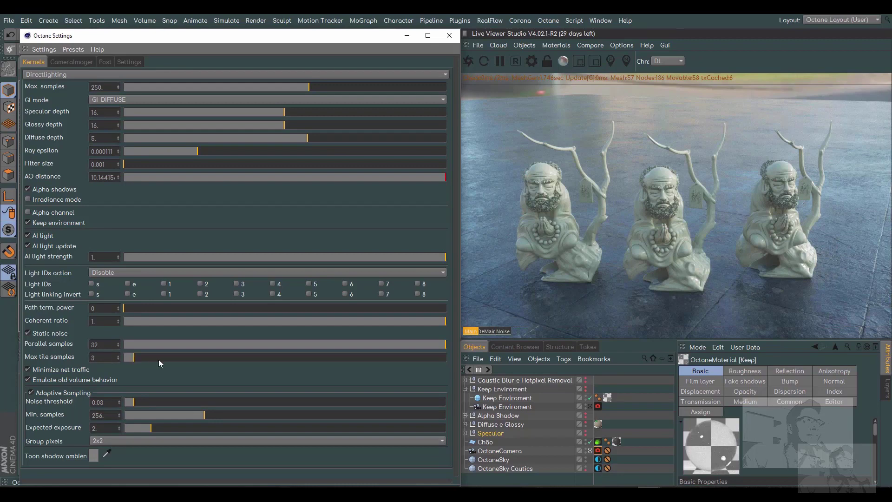
Try Max tile samples at 64 and 1, and settle on 12 with Parallel samples at 32
left_click_drag(158, 359, 462, 367)
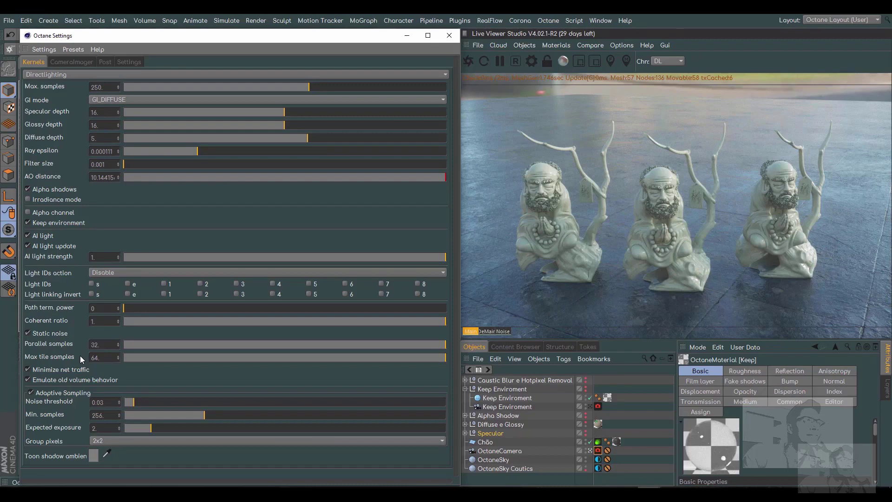
left_click_drag(141, 359, 120, 358)
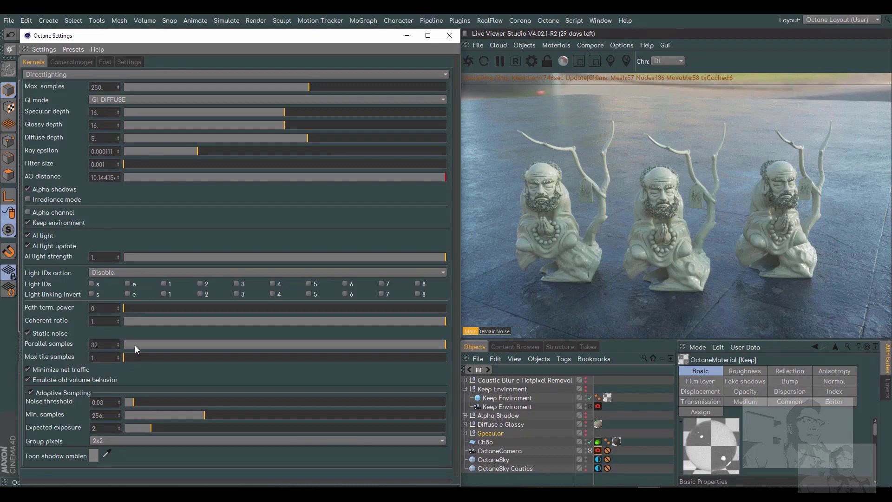
left_click_drag(134, 349, 450, 341)
left_click_drag(140, 357, 165, 361)
Set the adaptive sampling Noise threshold to 0.01 and Min. samples to 599
left_click_drag(104, 402, 101, 402)
type("1")
double_click(104, 403)
left_click_drag(203, 414, 308, 424)
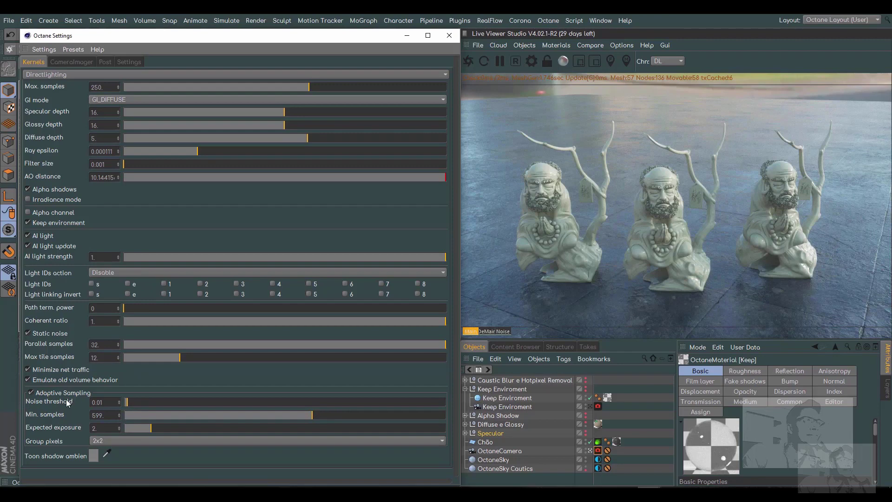
Try Noise threshold at about 0.43 and 0.66 with Min. samples at 777, and reset the threshold to 0.01
left_click_drag(171, 402, 262, 409)
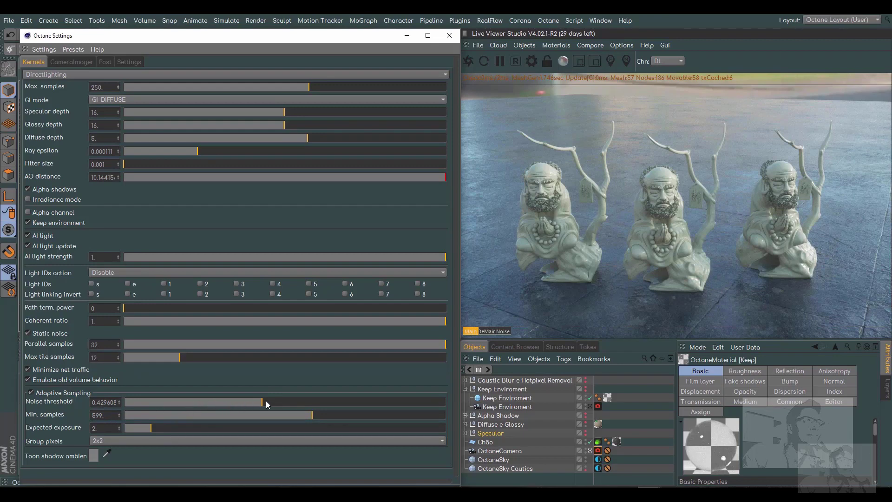
left_click_drag(266, 401, 369, 417)
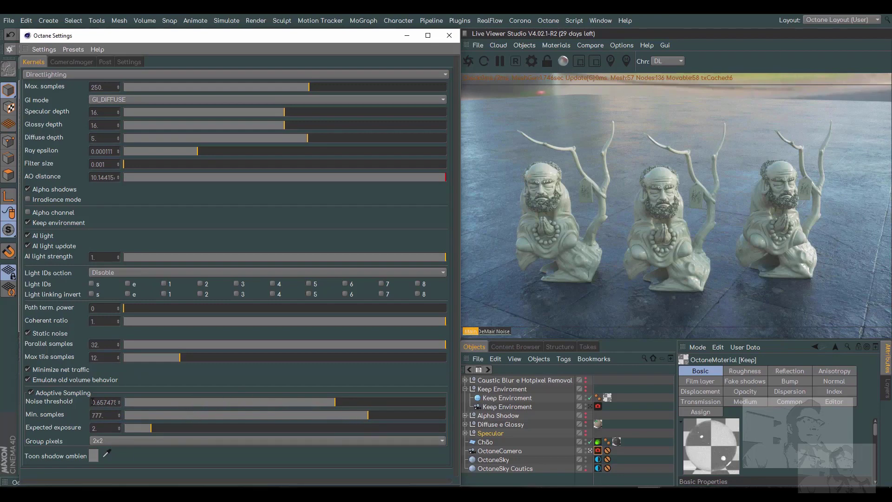
left_click_drag(92, 402, 149, 403)
type(".01")
key("Return")
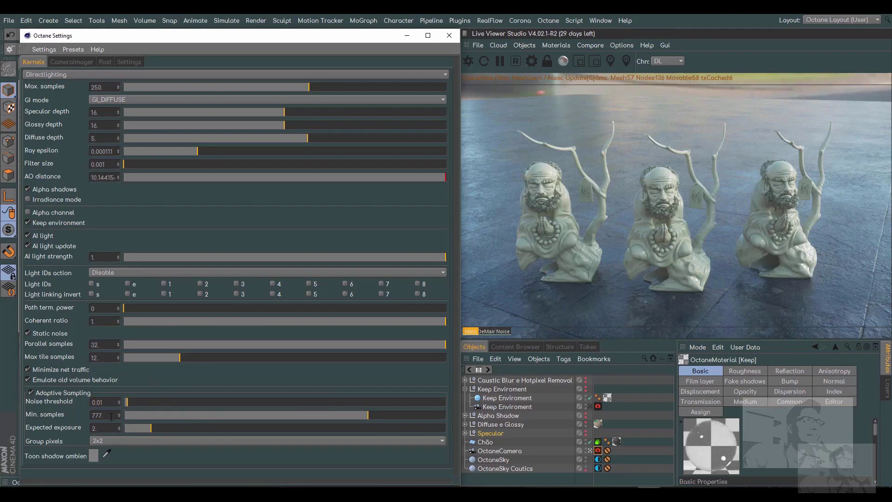
Set Min. samples to 256 and reduce it to 128
left_click_drag(111, 416, 81, 414)
type("256")
key("Return")
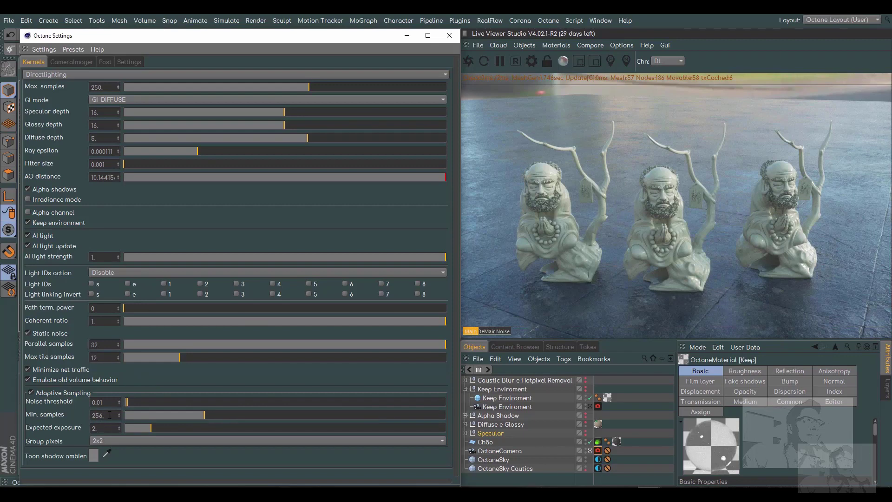
type("128")
key("Return")
Lower Expected exposure to 0, and copy the exposure of 1 from the OctaneCamera tag's Camera Imager settings into it
left_click_drag(138, 433, 115, 436)
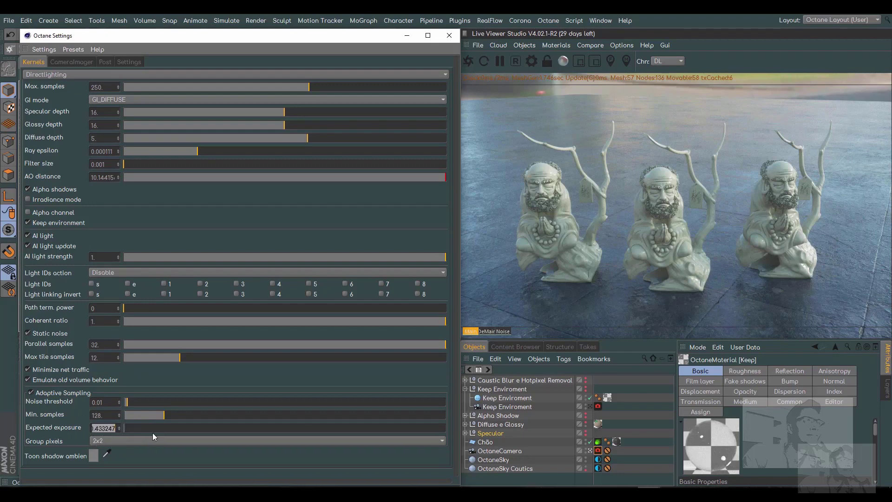
type("0")
left_click(598, 451)
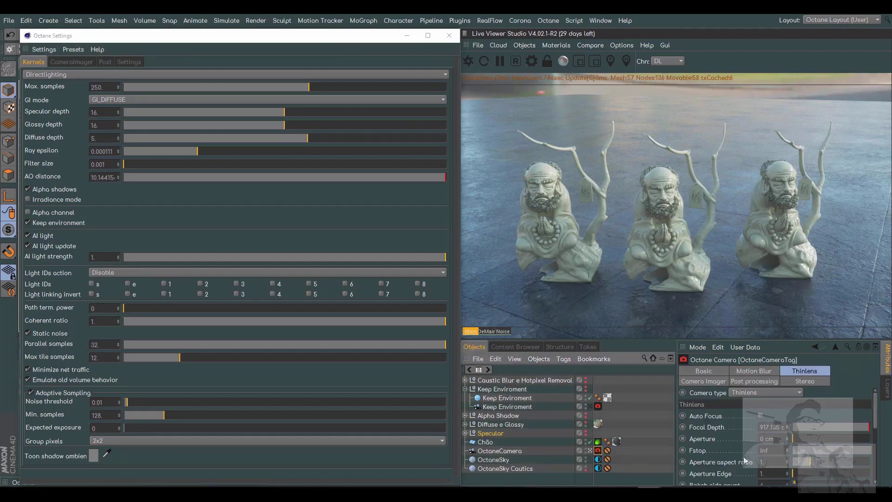
left_click(712, 382)
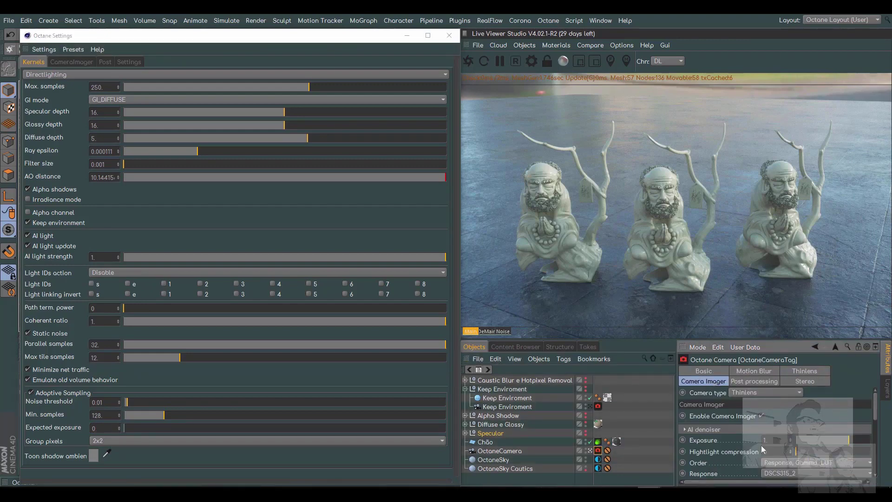
left_click_drag(774, 440, 743, 439)
key("ctrl+c")
left_click(104, 428)
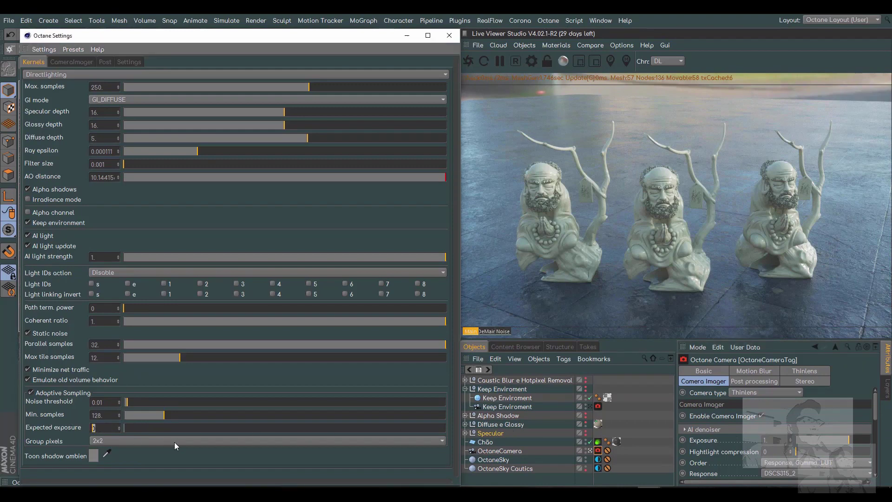
key("ctrl+v")
key("Return")
Set Expected exposure to 1.5
double_click(101, 428)
type("1.5")
key("Return")
Review the Group pixels options and the available kernel types, keeping 2x2 and Directlighting
left_click(113, 443)
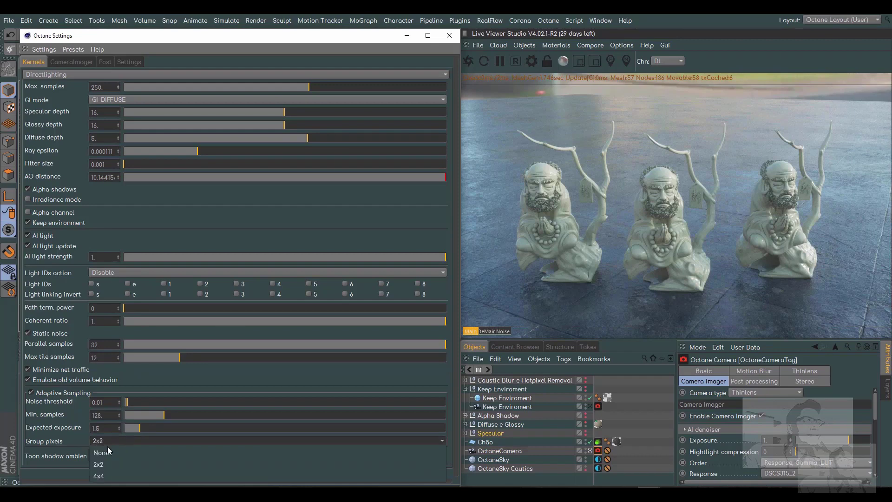
left_click(81, 441)
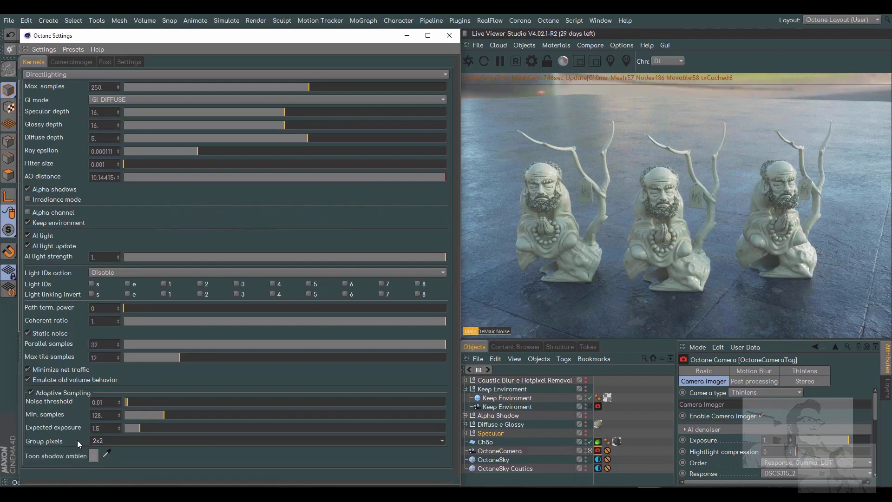
left_click(79, 74)
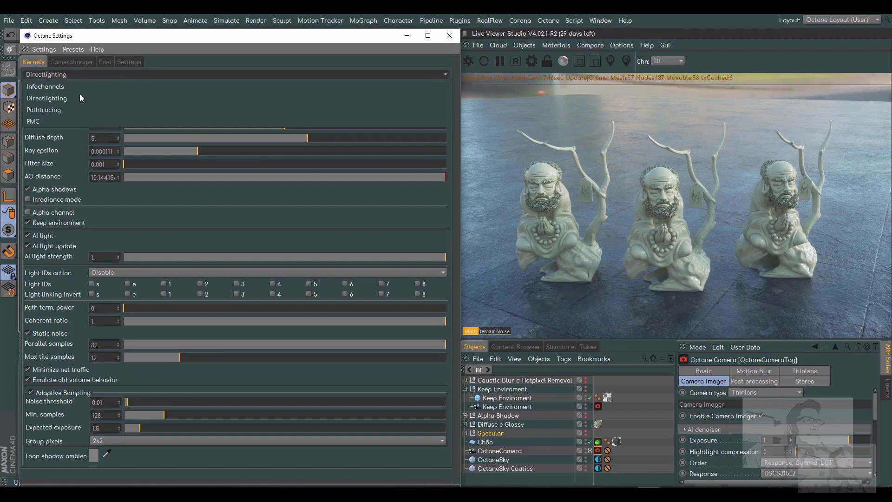
left_click(54, 109)
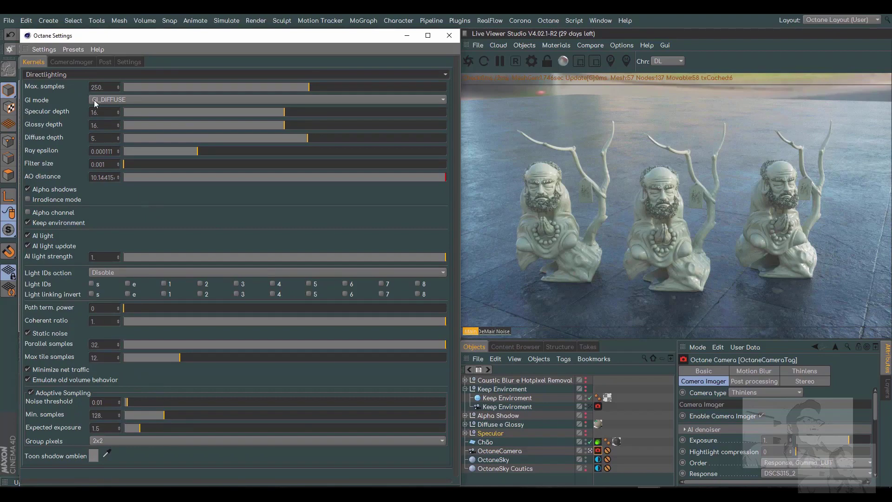
Switch the kernel to Pathtracing, with Diffuse depth at 10 and Specular depth at 6
left_click(71, 75)
left_click(56, 110)
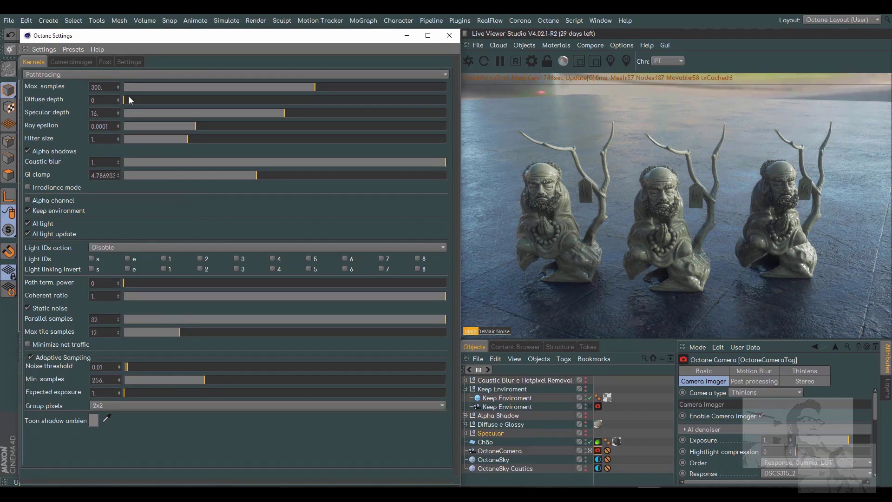
left_click_drag(131, 100, 229, 107)
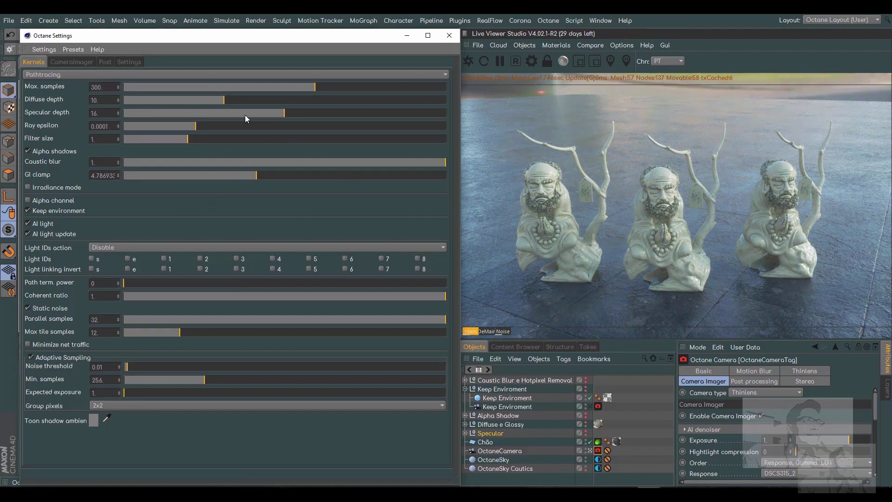
left_click_drag(244, 113, 192, 116)
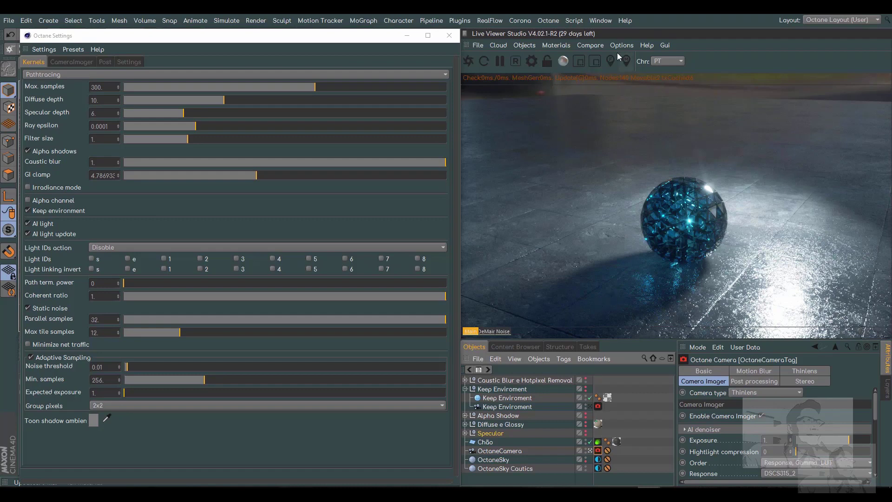
Store the current render buffer for A/B comparison and set Caustic blur to 0
left_click(590, 45)
left_click(593, 59)
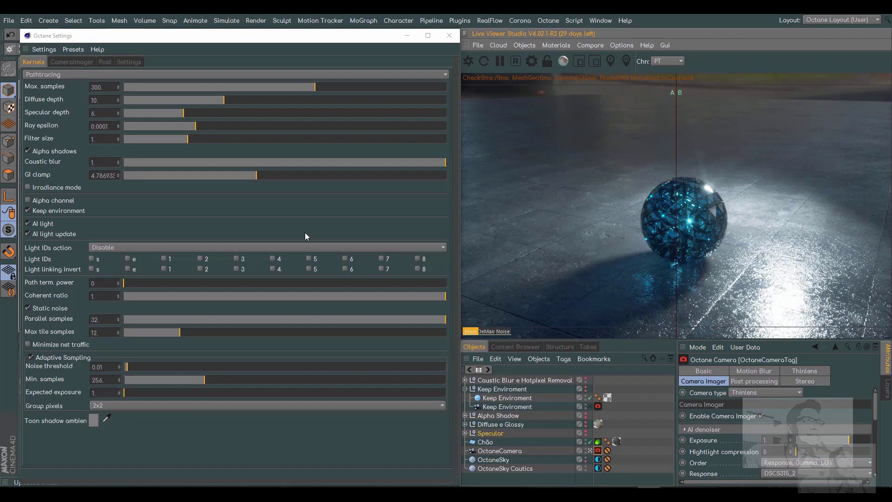
left_click_drag(253, 162, 102, 160)
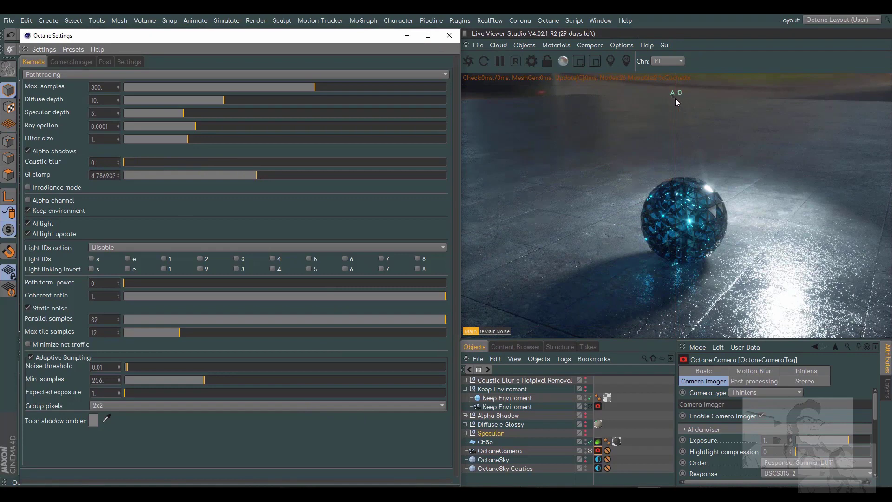
Sweep the A/B divider across the glass sphere to compare the caustics, and turn the A/B comparison off
left_click_drag(675, 98, 507, 153)
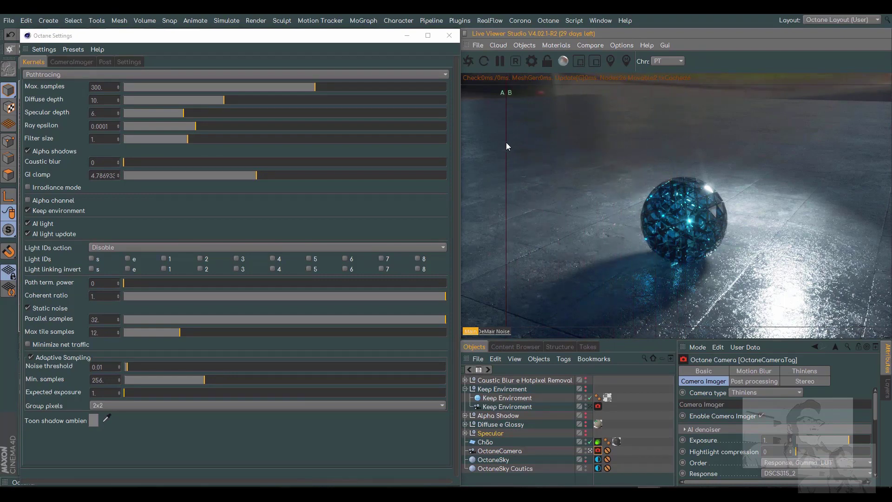
left_click_drag(507, 144, 680, 186)
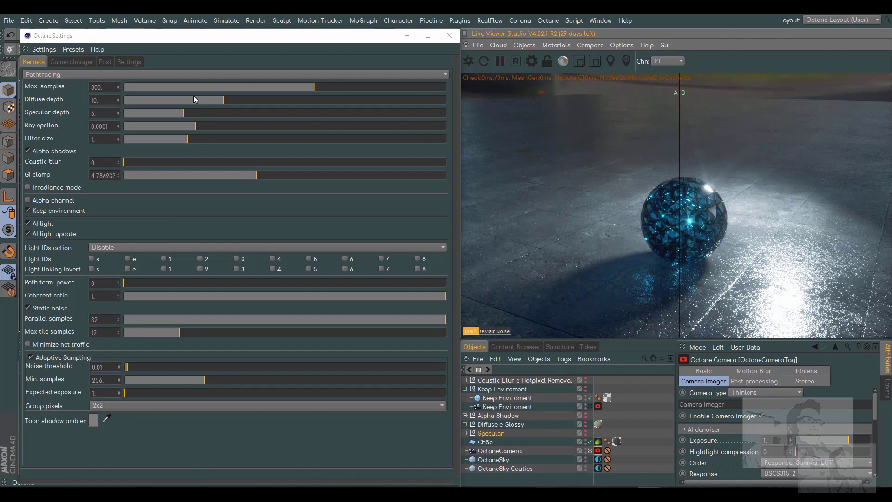
left_click(596, 46)
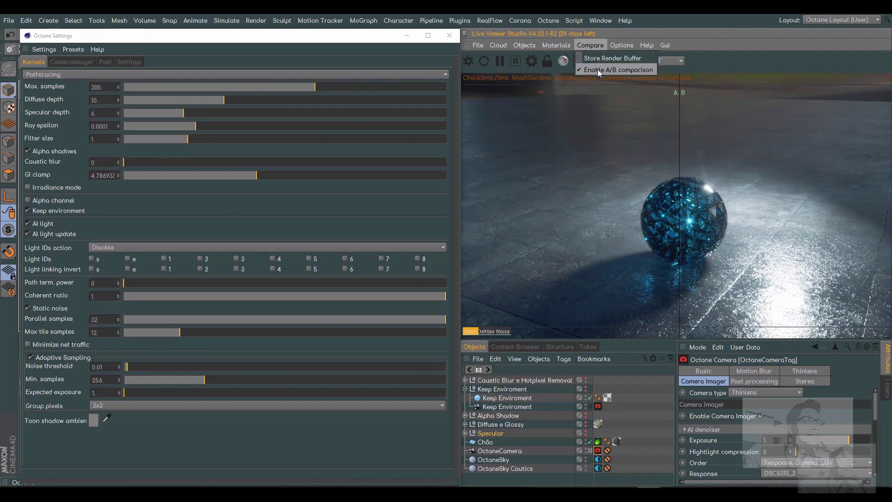
left_click(598, 69)
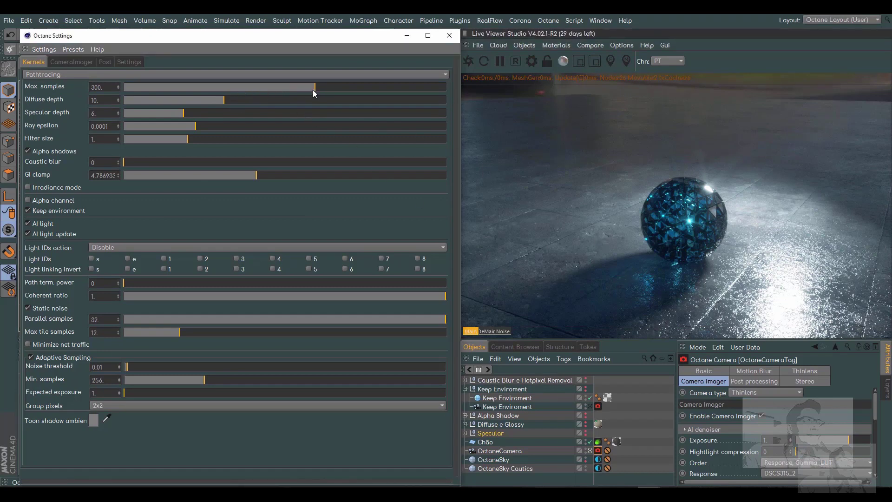
Raise Max. samples to 1000000 and set it back to 300
left_click_drag(310, 88, 680, 127)
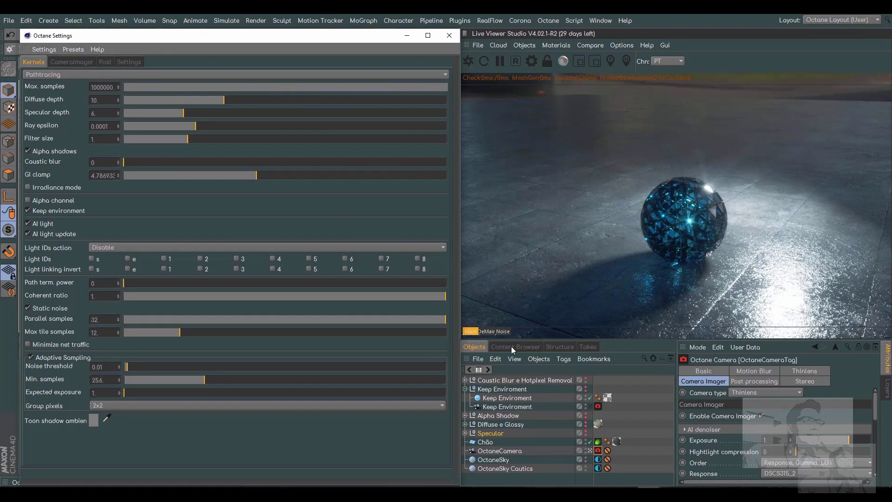
double_click(115, 88)
type("300")
key("Return")
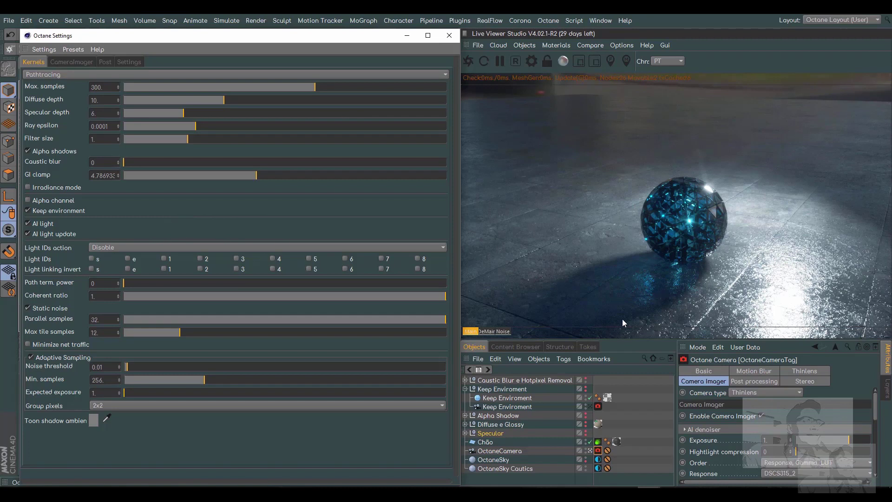
View the denoised pass of the sphere render and return to the main pass
left_click(490, 330)
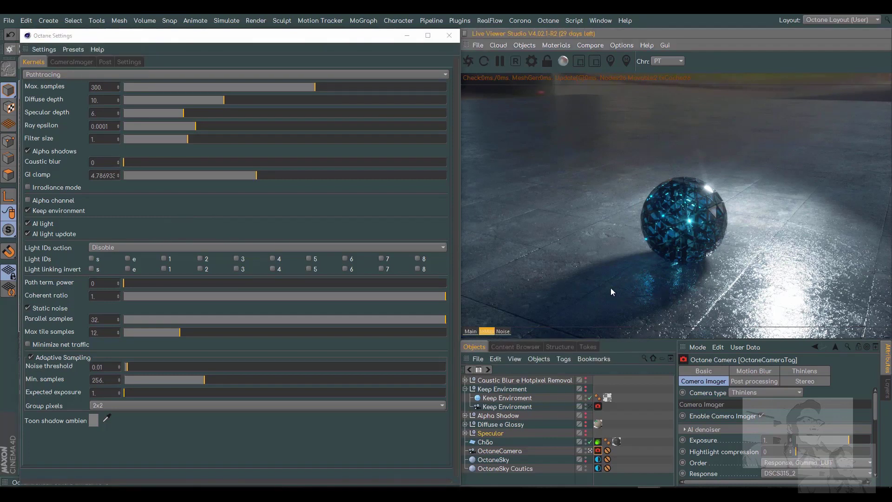
left_click(470, 331)
Try lowering Hotpixel removal in the OctaneCamera tag's Camera Imager settings
left_click(598, 452)
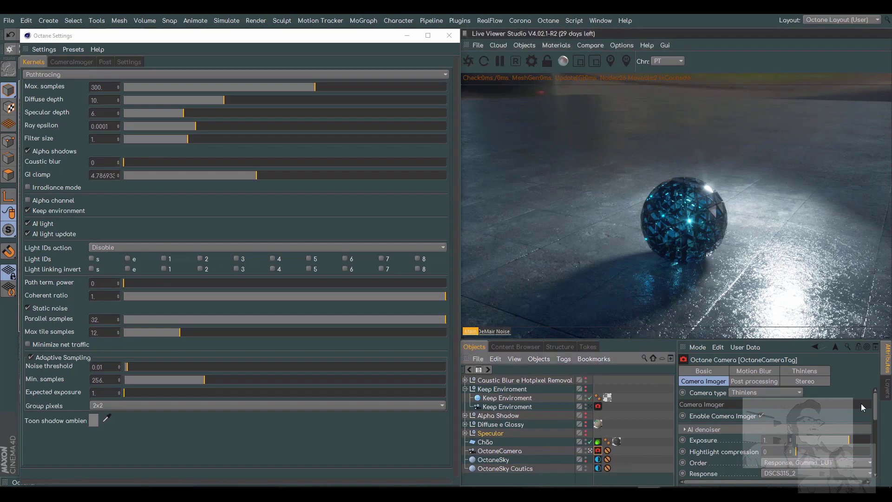
scroll(869, 432, "down", 10)
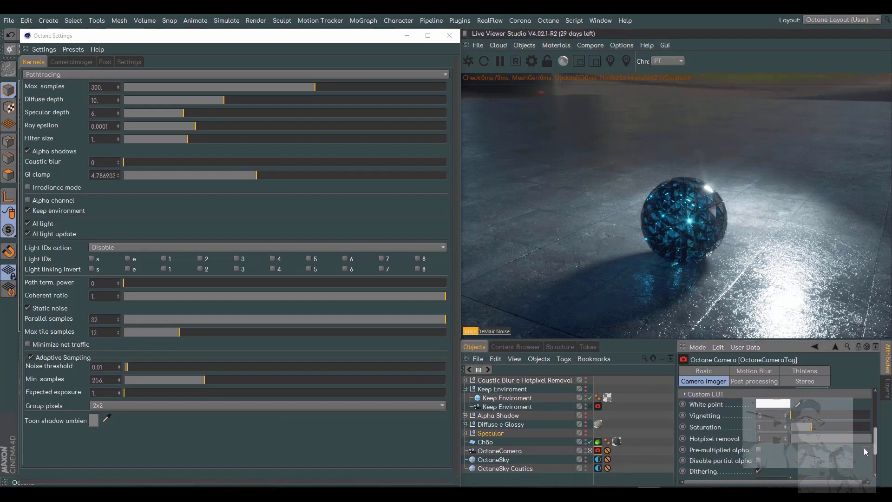
left_click_drag(868, 431, 885, 439)
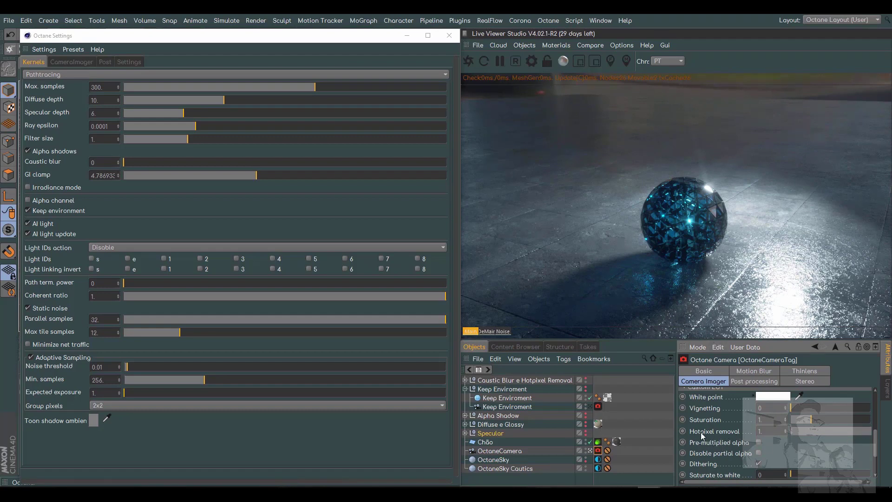
left_click_drag(868, 431, 818, 432)
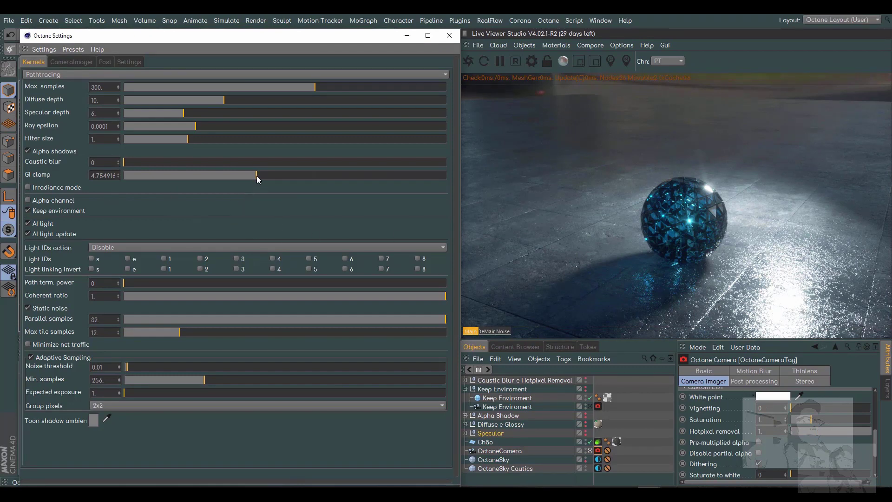
Raise GI clamp to 1000000, reduce it to about 10.58, and return Hotpixel removal to 1
left_click_drag(257, 176, 511, 191)
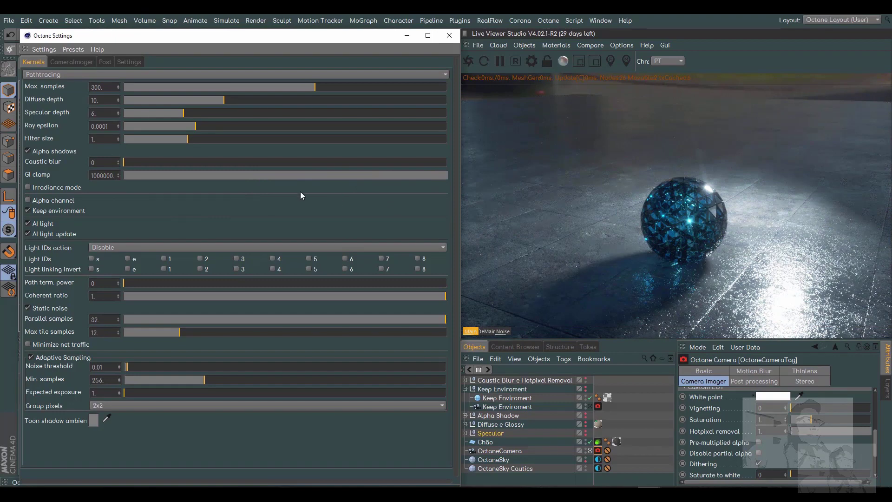
left_click_drag(435, 174, 269, 180)
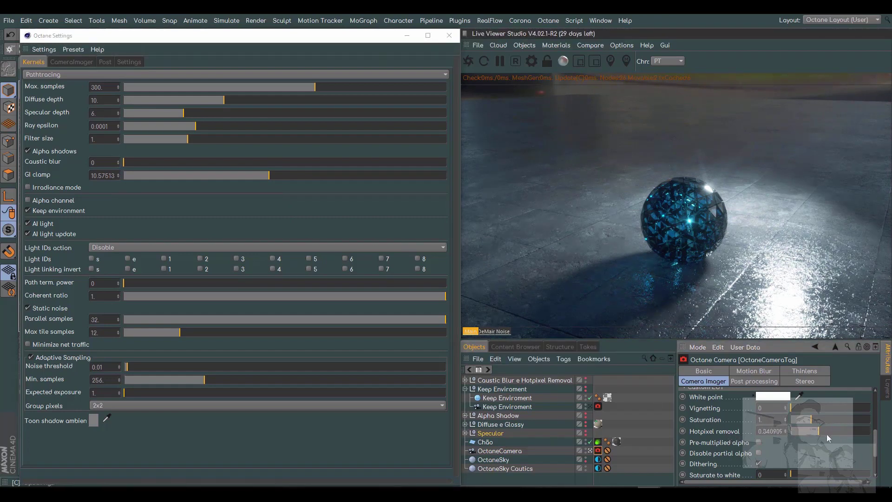
left_click_drag(862, 431, 880, 440)
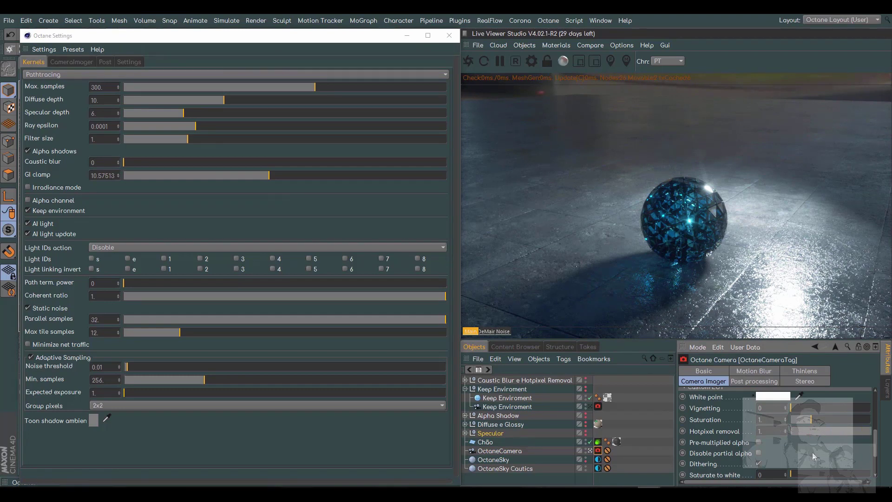
Switch the kernel to PMC, set Max. samples to 300 and restart the live render
left_click(56, 75)
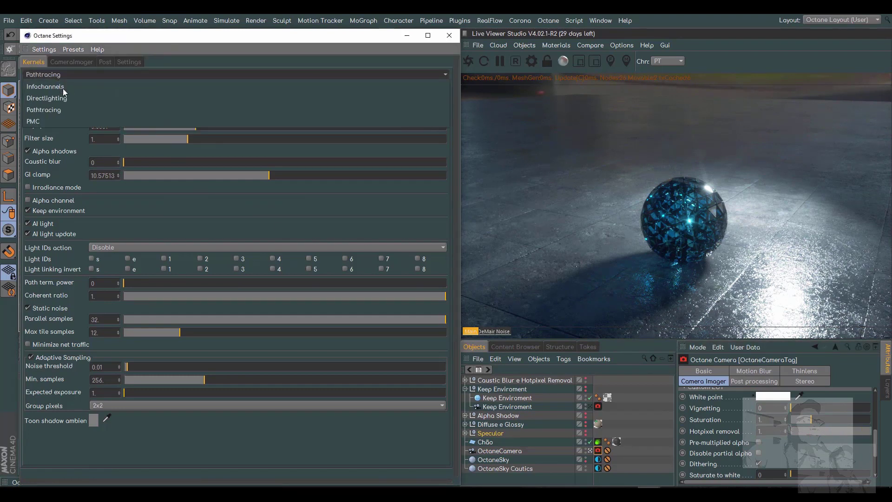
left_click(58, 121)
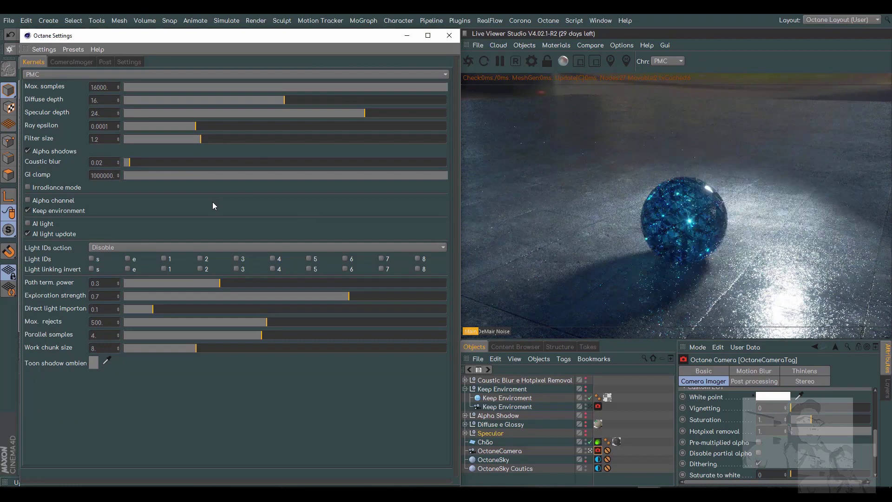
left_click(109, 87)
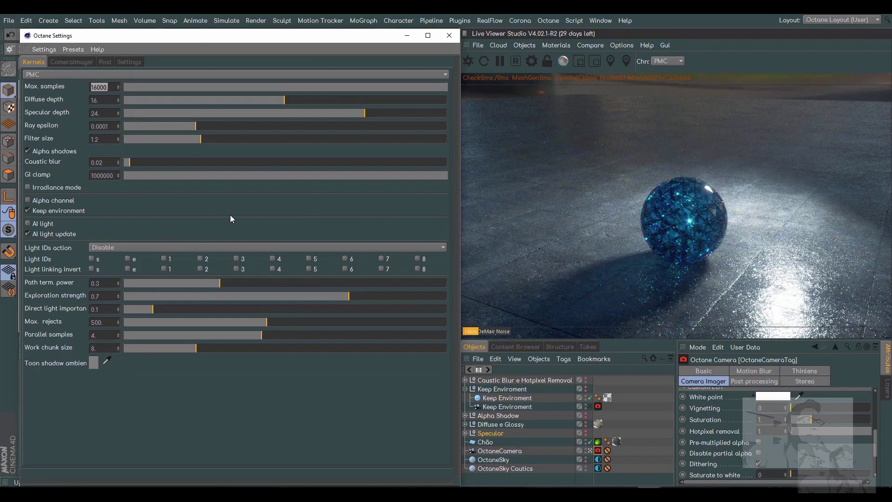
type("300")
key("Return")
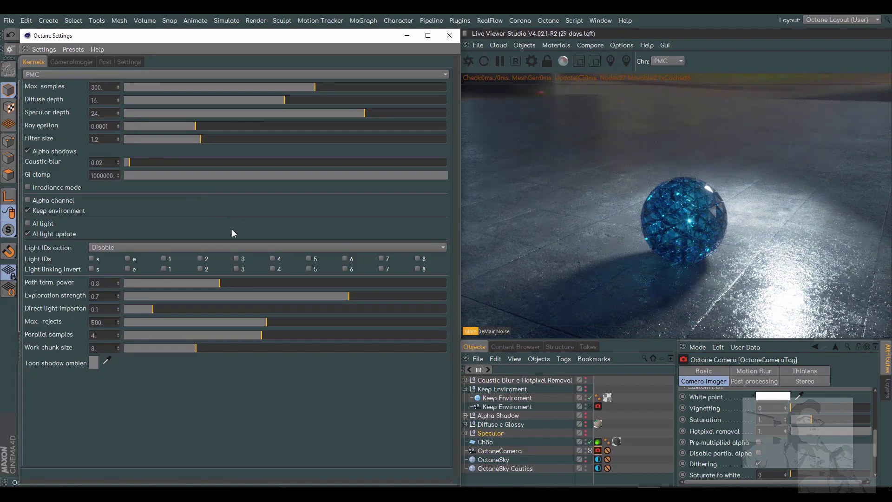
left_click(469, 61)
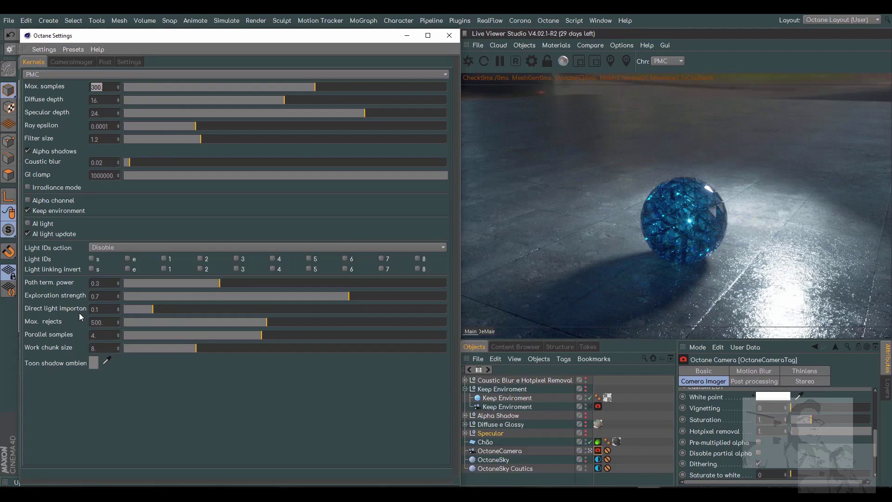
Try Direct light importance at 1, lower it to 0.01, and set Work chunk size to 32
left_click_drag(155, 309, 466, 310)
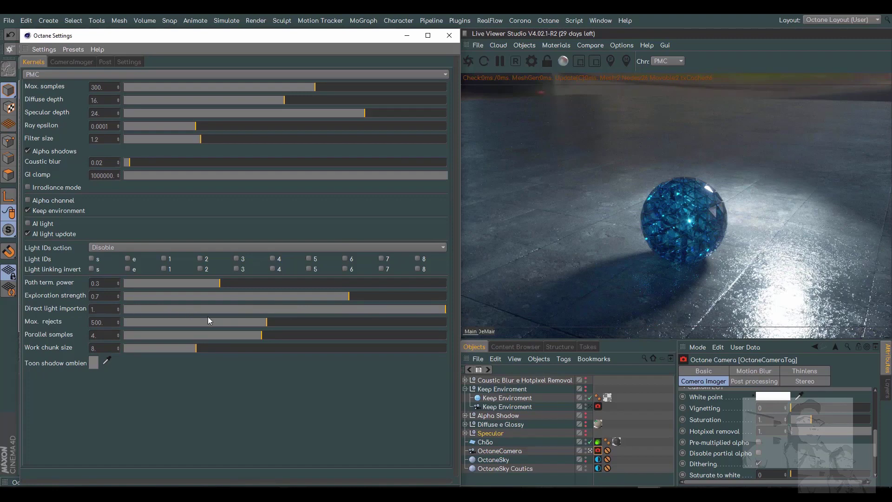
left_click_drag(312, 310, 105, 309)
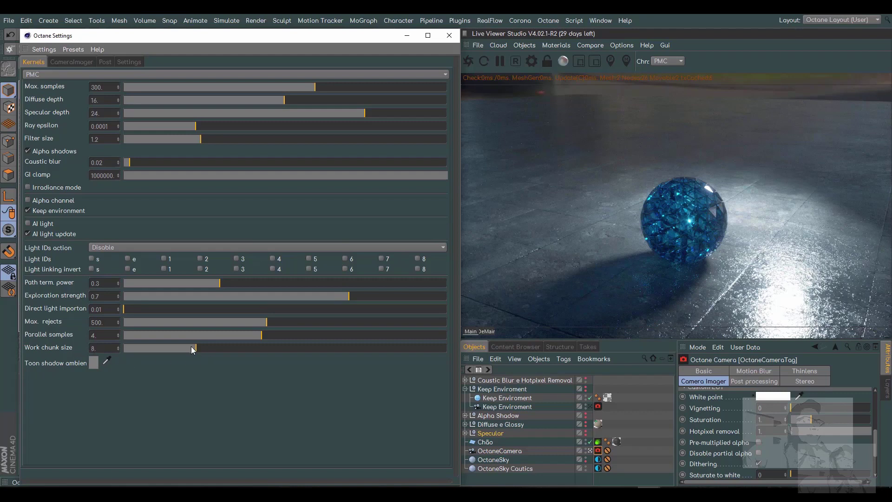
left_click_drag(194, 350, 470, 360)
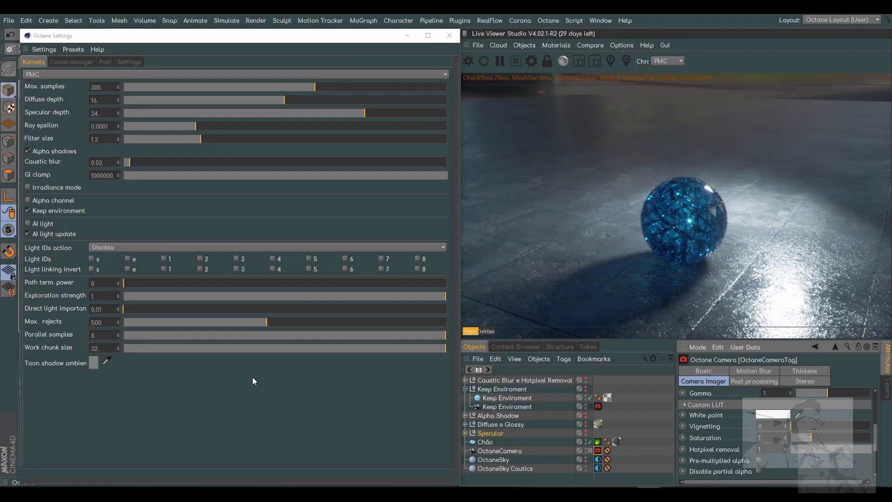
Switch the kernel to Infochannels and review the available channel types, keeping Geometric normals
left_click(112, 74)
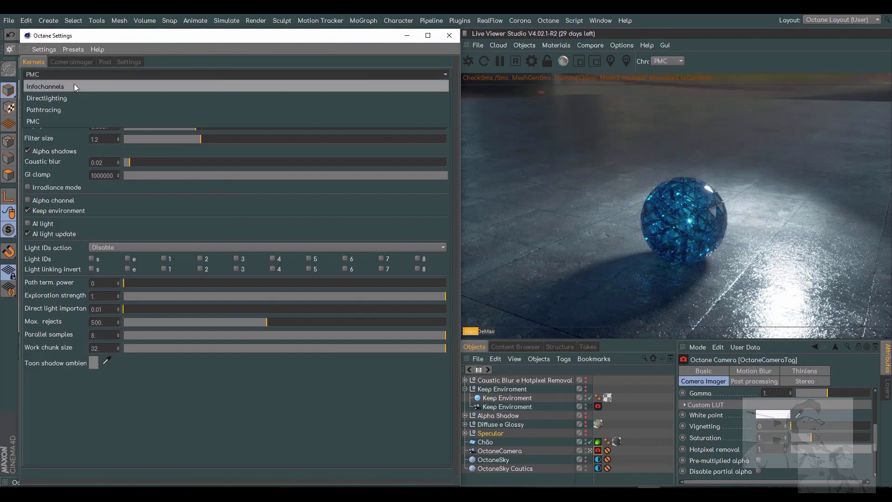
left_click(65, 86)
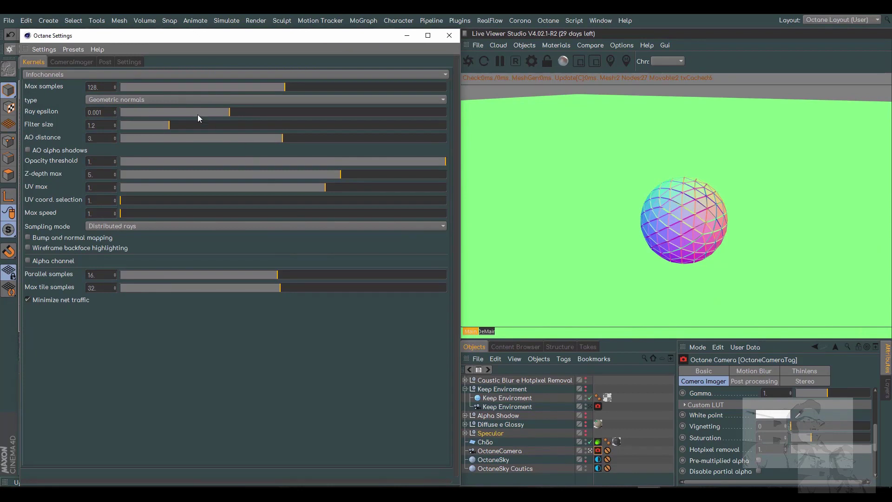
left_click(142, 100)
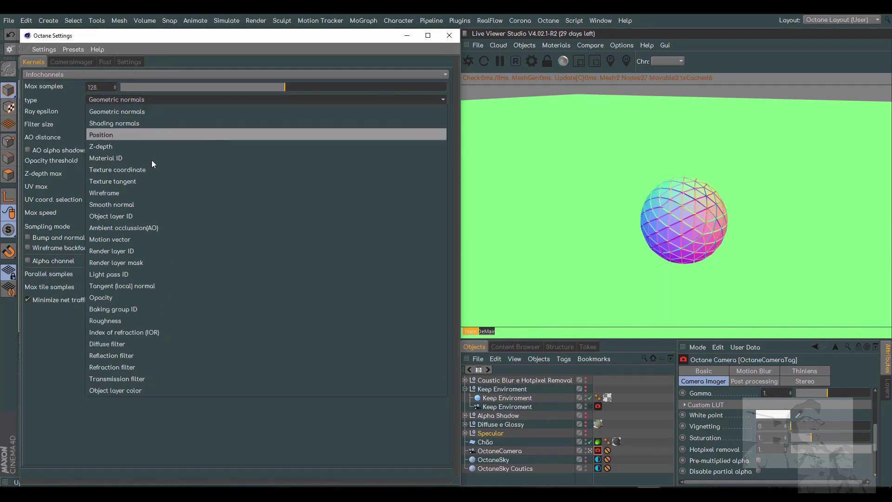
left_click(65, 331)
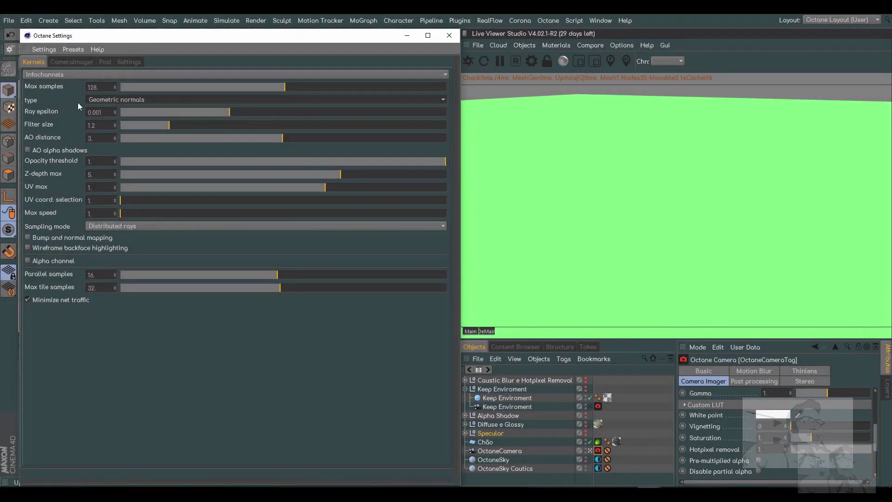
Set the info channel type to Opacity and test lower Opacity threshold values
left_click(115, 99)
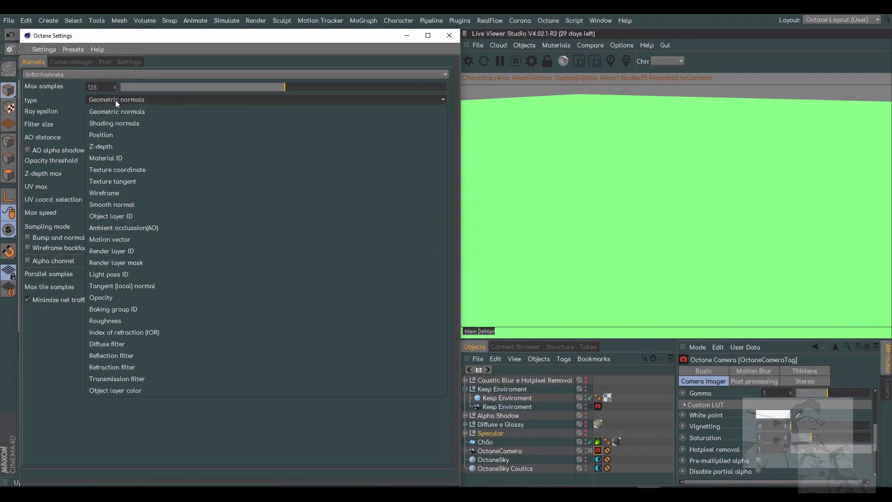
left_click(107, 298)
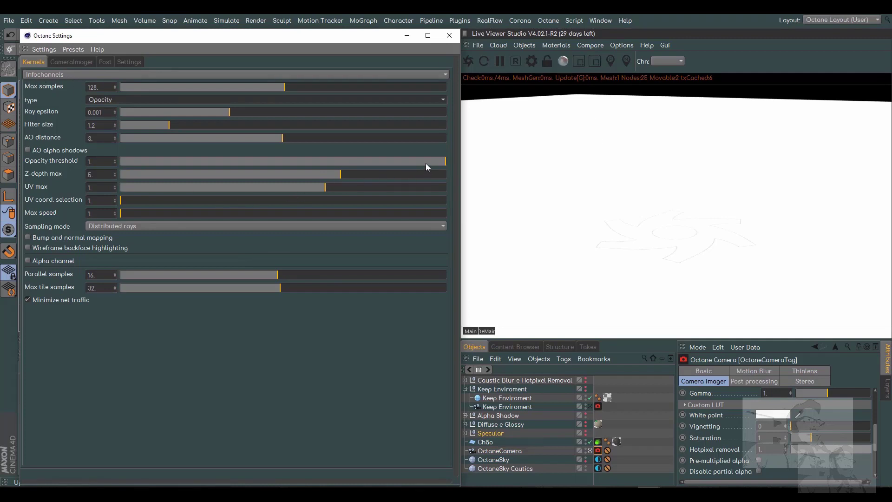
left_click_drag(425, 163, 114, 170)
left_click(154, 160)
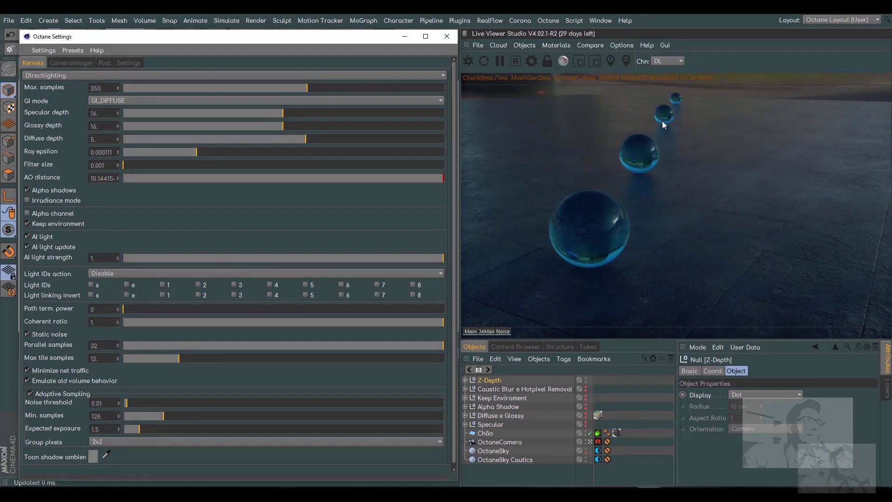
Switch the kernel to Infochannels with the Z-depth type and raise Z-depth max to about 133
left_click(54, 75)
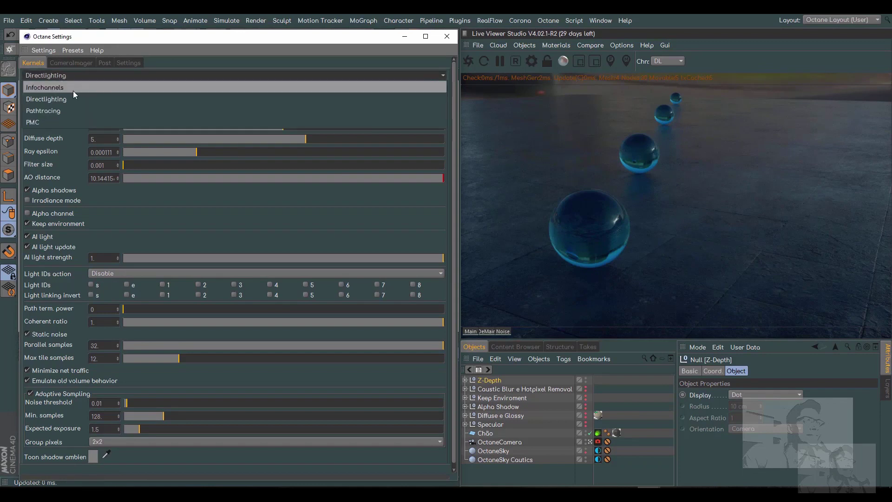
left_click(55, 86)
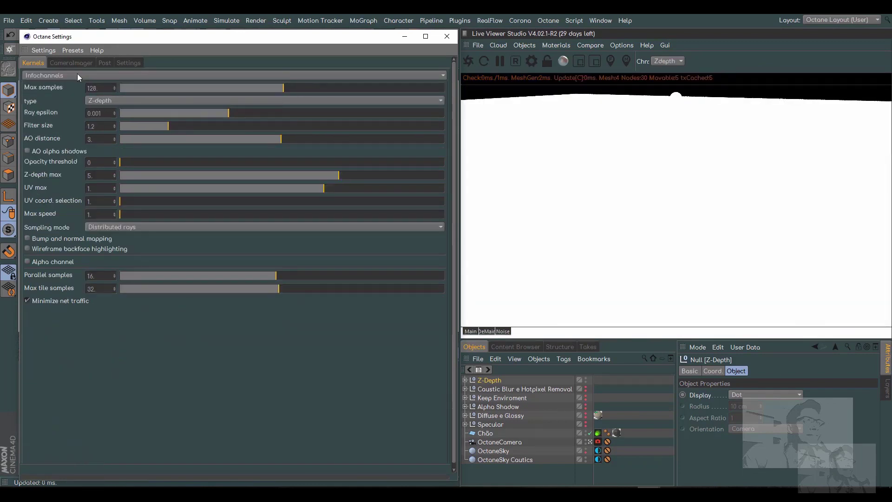
left_click(110, 100)
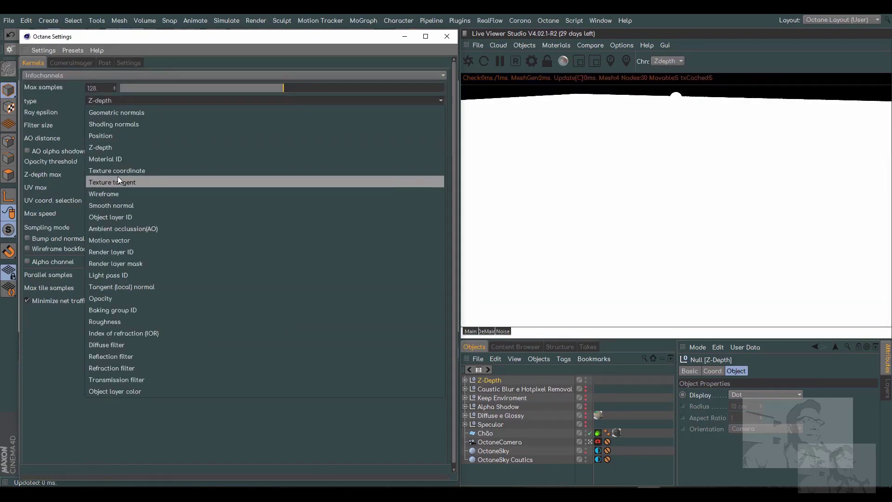
left_click(110, 149)
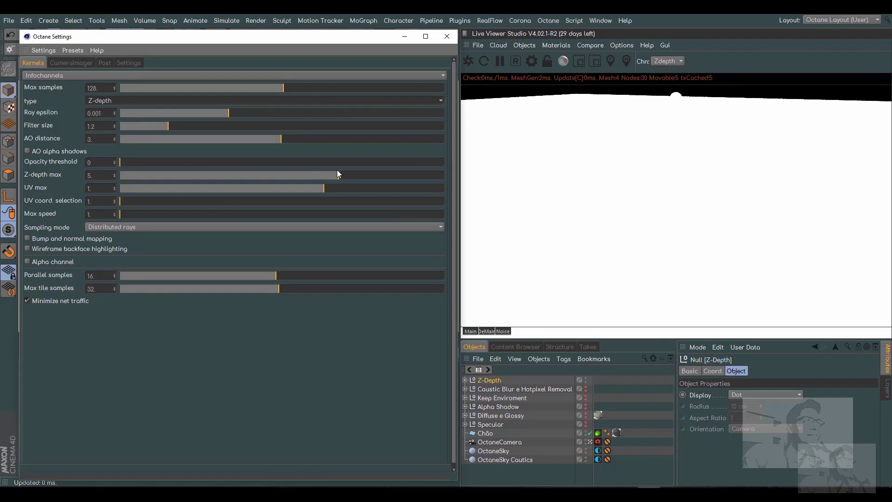
left_click_drag(341, 175, 406, 183)
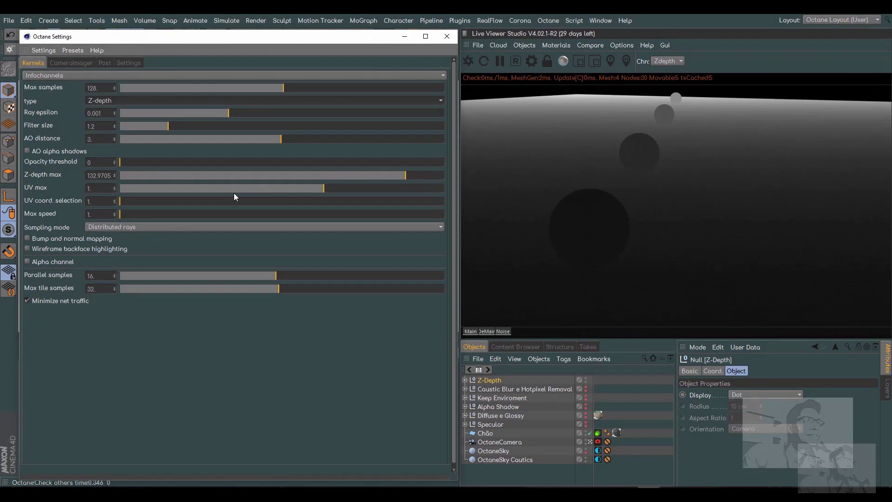
Set the info channel type to Texture coordinate and lower UV max to about 0.46
left_click(132, 100)
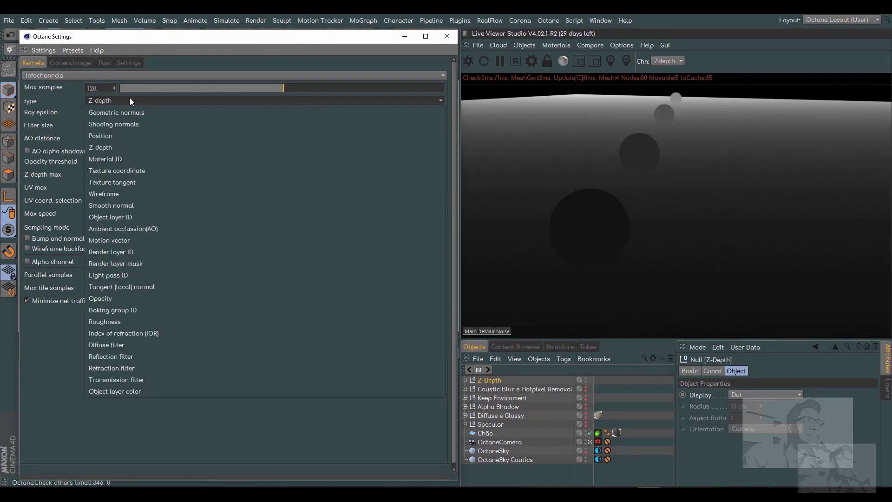
left_click(140, 170)
left_click(141, 171)
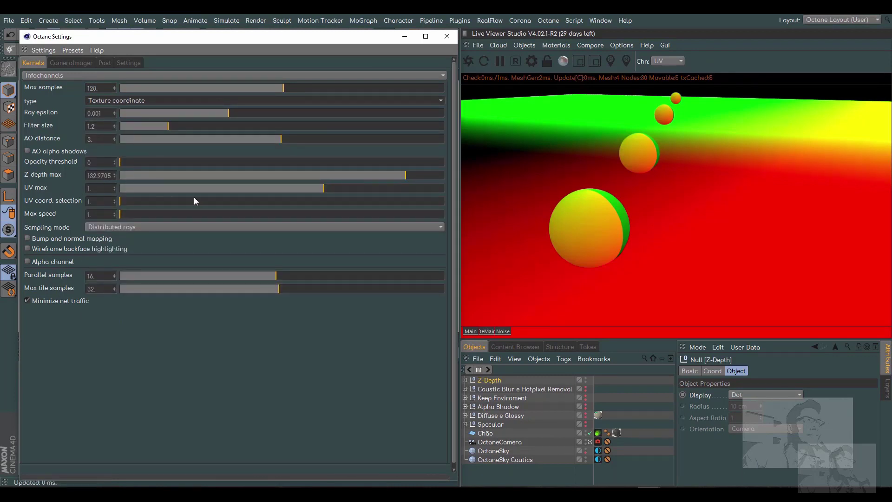
mouse_move(321, 189)
left_mouse_down()
mouse_move(170, 194)
mouse_move(310, 206)
left_mouse_up()
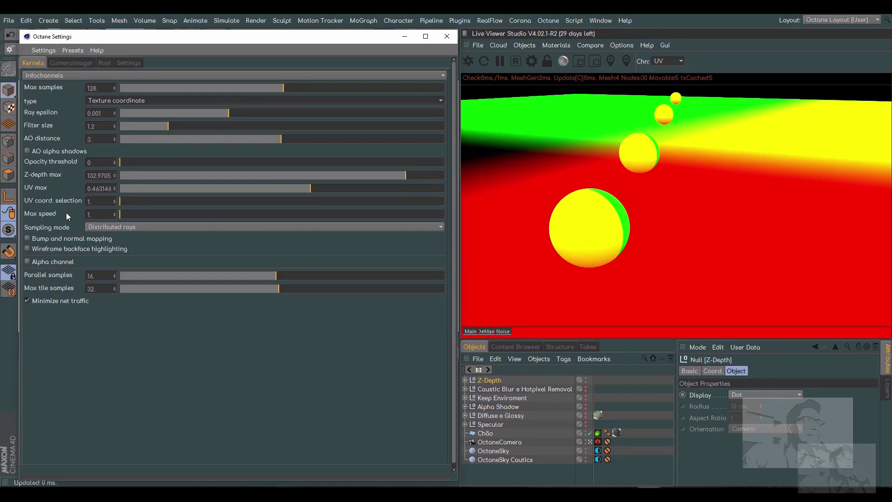
left_click(114, 101)
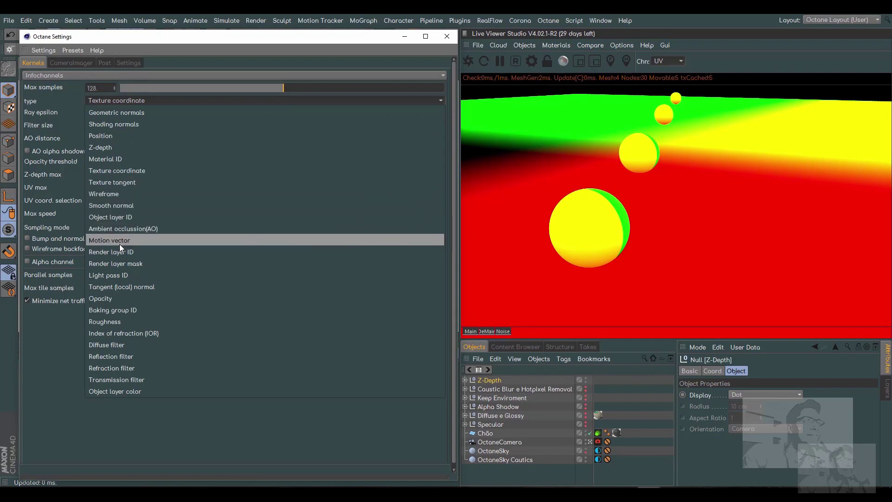
left_click(77, 210)
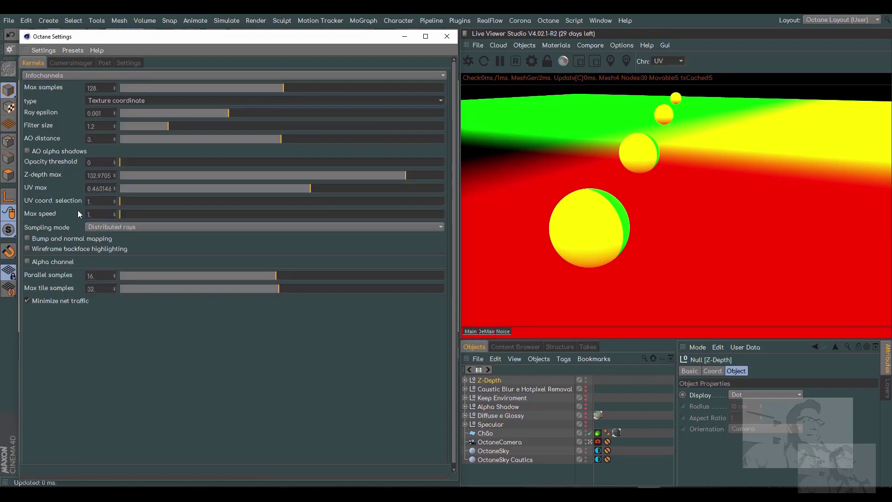
Keep Sampling mode on Distributed rays and set the Octane camera's aperture to 25 cm
left_click(174, 227)
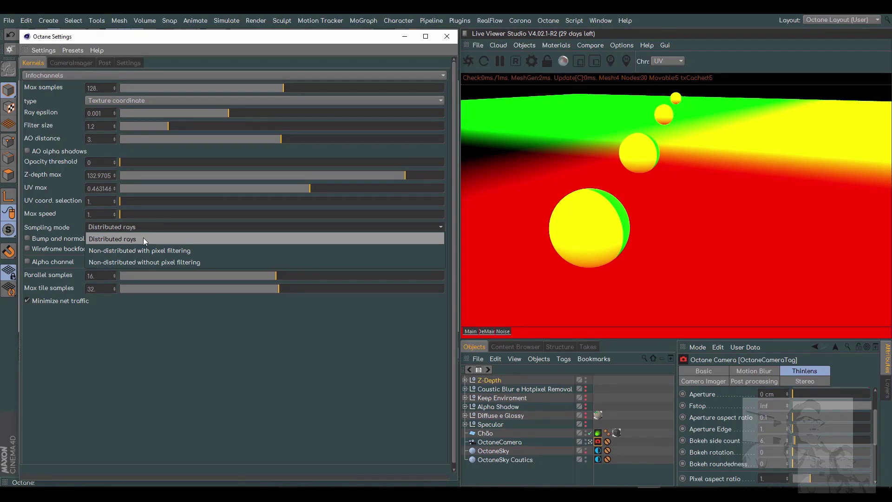
left_click(143, 237)
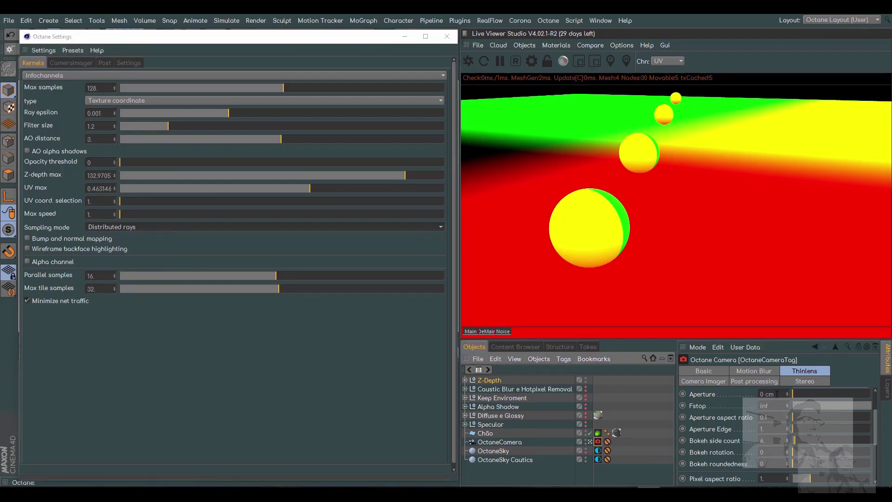
left_click_drag(777, 394, 758, 394)
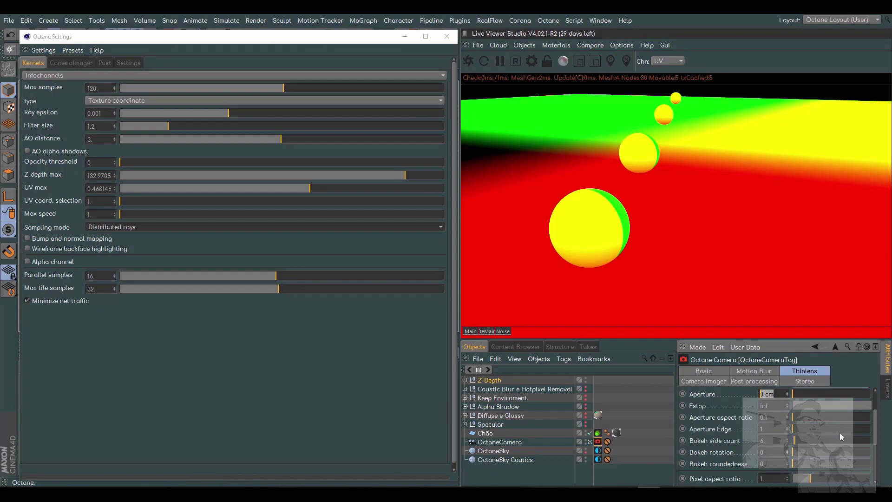
type("25")
key("Return")
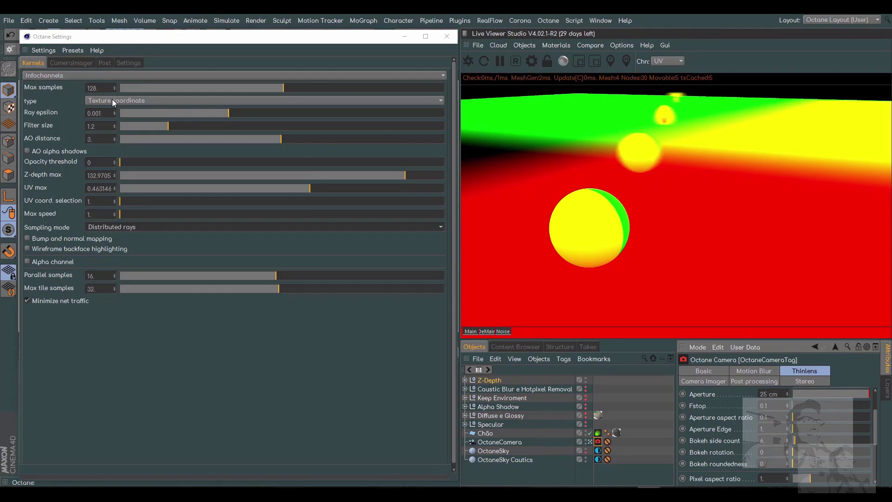
Set the info channel type to Z-depth and try Non-distributed with pixel filtering, ending on Non-distributed without pixel filtering
left_click(129, 102)
left_click(121, 142)
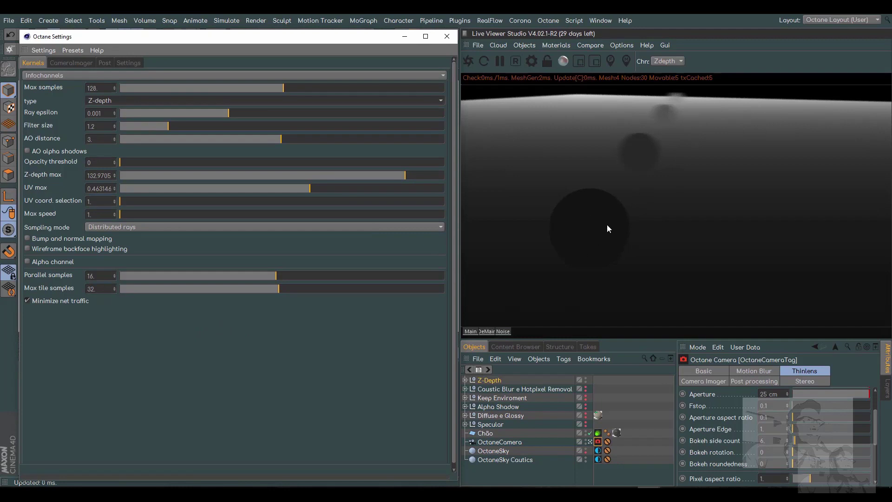
left_click(151, 227)
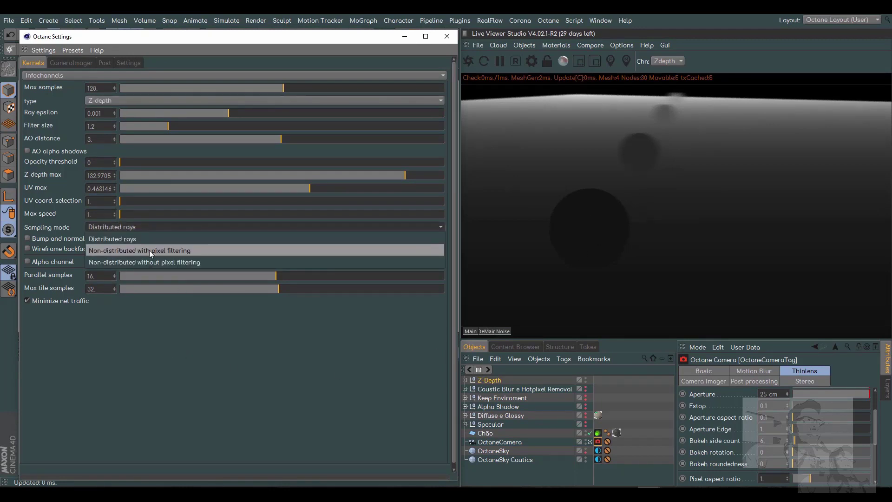
left_click(178, 251)
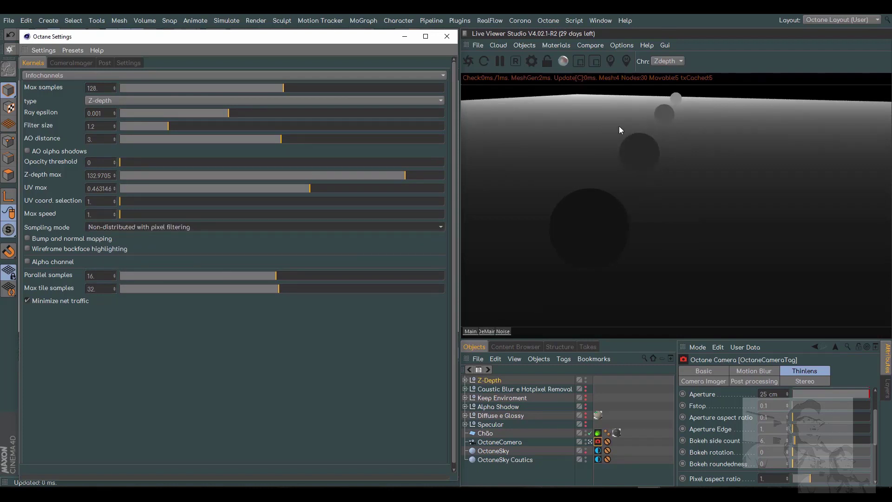
left_click(178, 227)
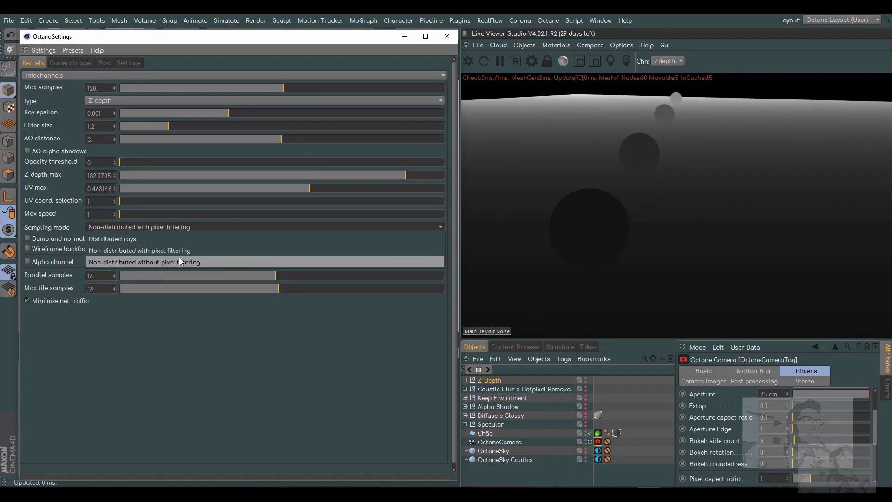
left_click(192, 263)
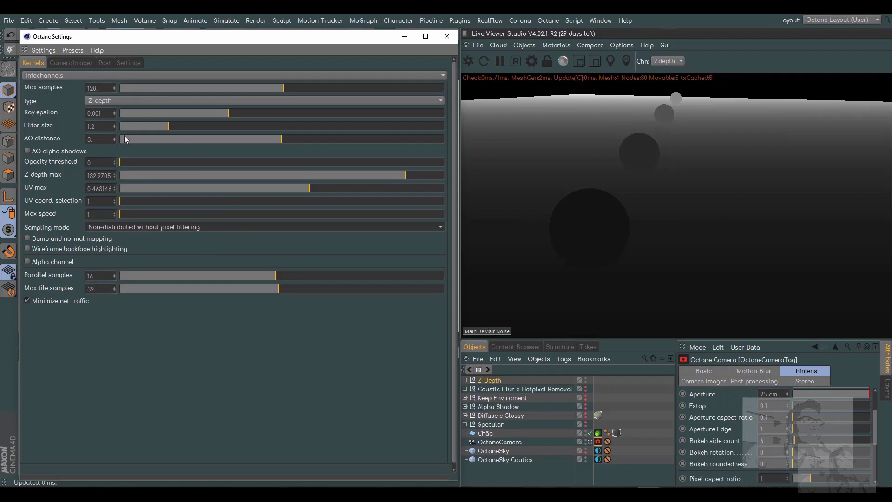
Using the Ambient occlusion(AO) channel type, show the Alpha Shadow group instead of Z-Depth and raise Opacity threshold to 1
left_click(121, 101)
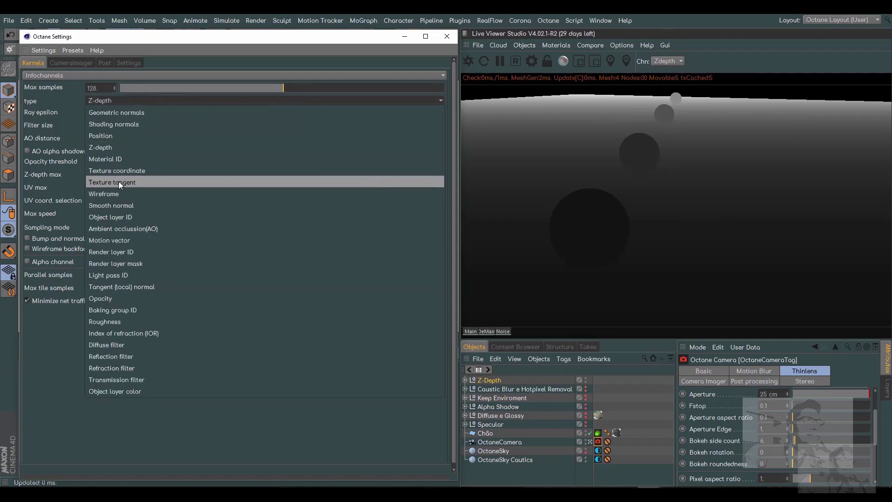
left_click(132, 230)
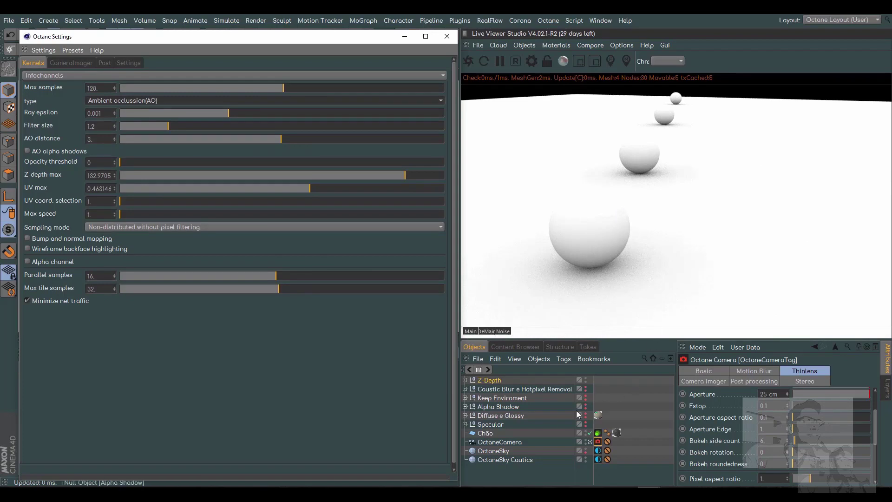
left_click(587, 381)
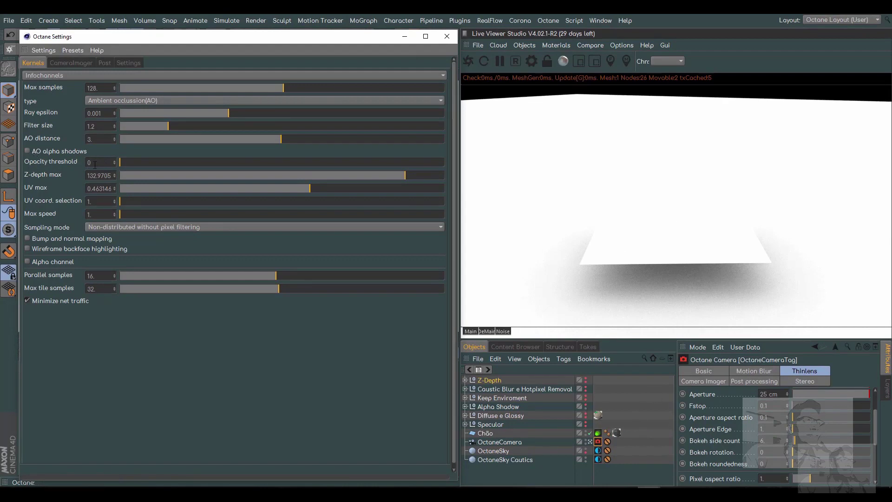
left_click_drag(138, 161, 474, 183)
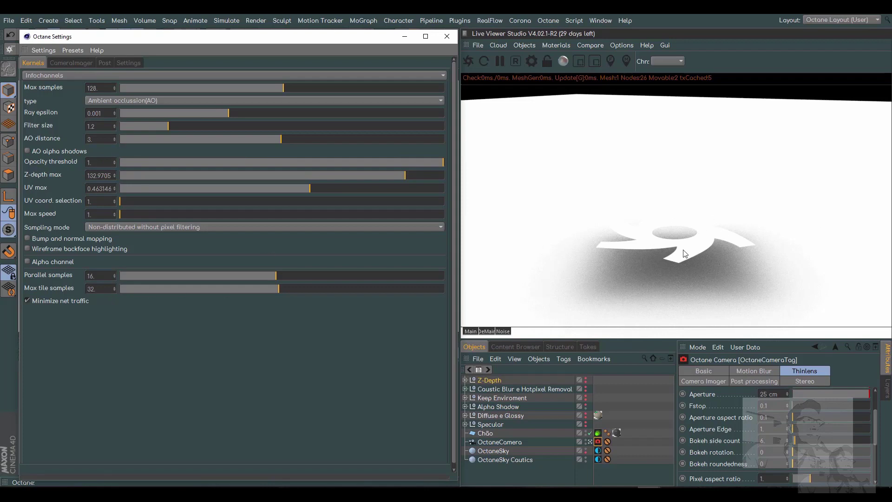
Enable Bump and normal mapping, Wireframe backface highlighting and Alpha channel, with the info channel type set to Wireframe
left_click(27, 238)
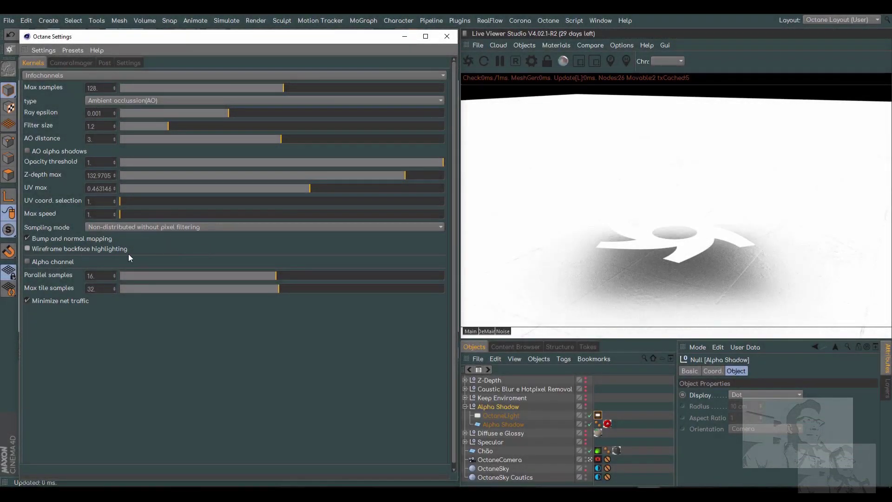
left_click(27, 249)
left_click(143, 101)
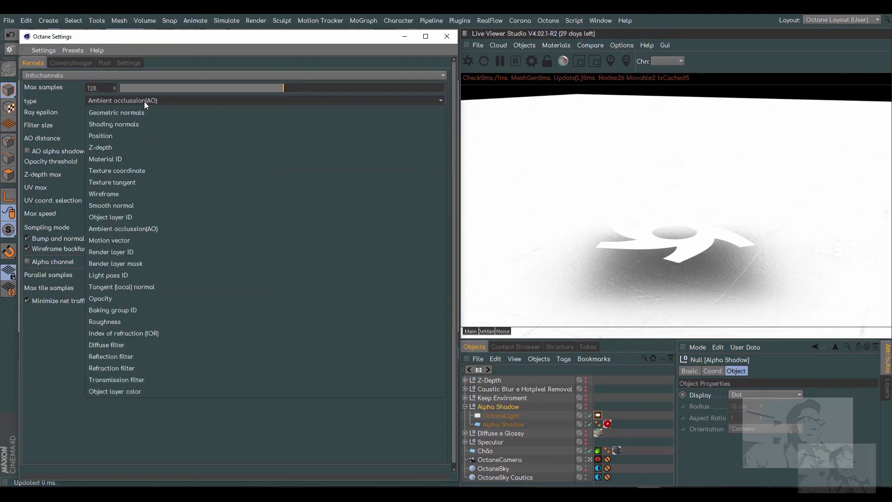
left_click(121, 193)
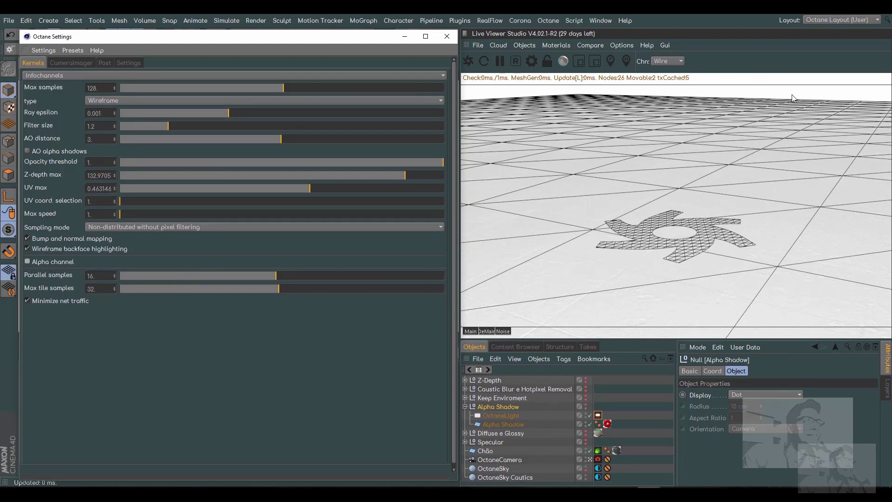
left_click(27, 262)
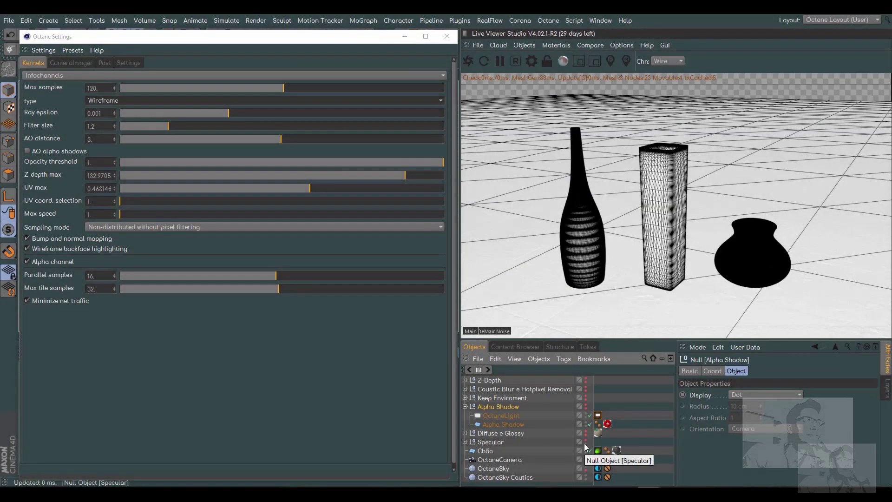
Compare the Smooth normal, Diffuse filter, Refraction filter and Transmission filter channel types on the vases, ending on Object layer color
left_click(106, 100)
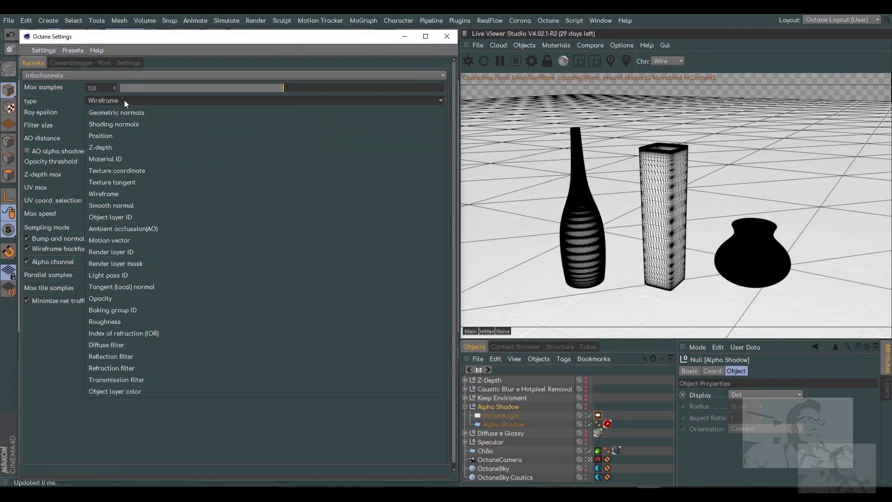
left_click(148, 193)
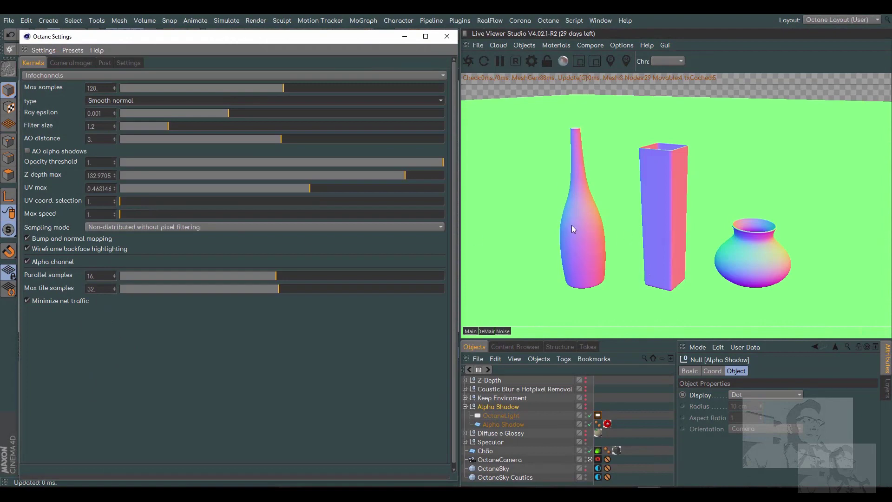
left_click(151, 101)
left_click(144, 345)
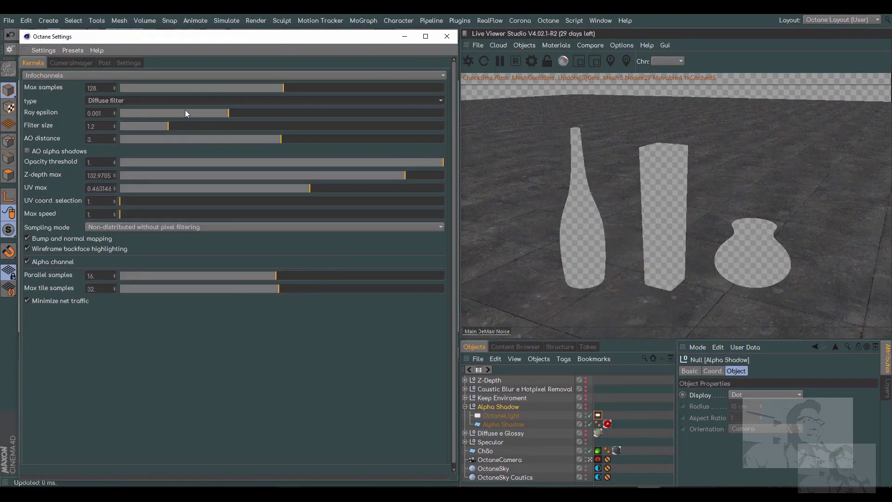
left_click(151, 101)
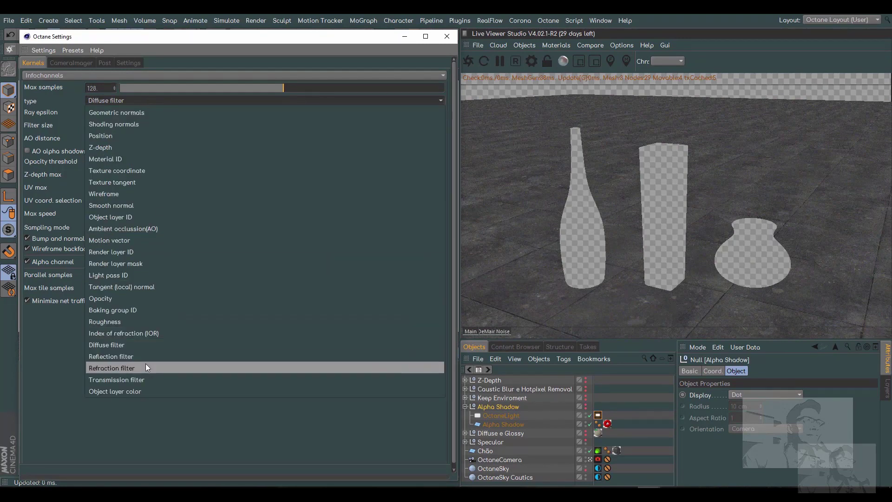
left_click(146, 364)
left_click(164, 101)
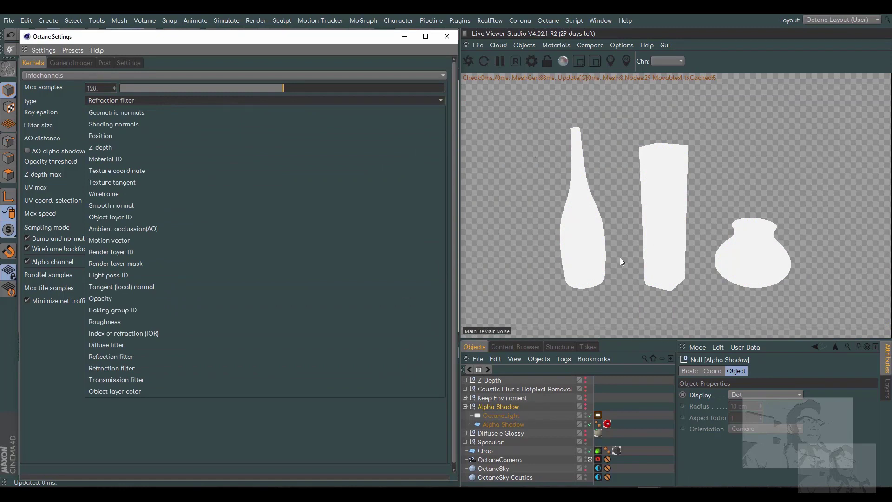
left_click(154, 380)
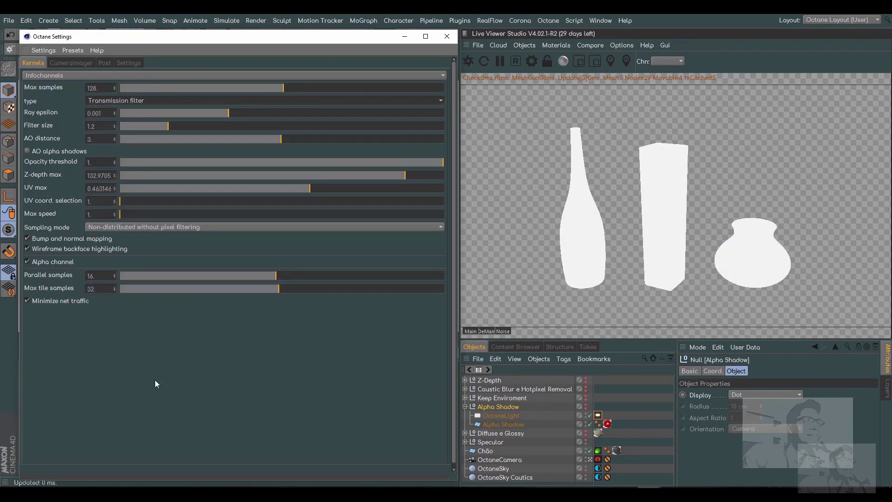
left_click(162, 101)
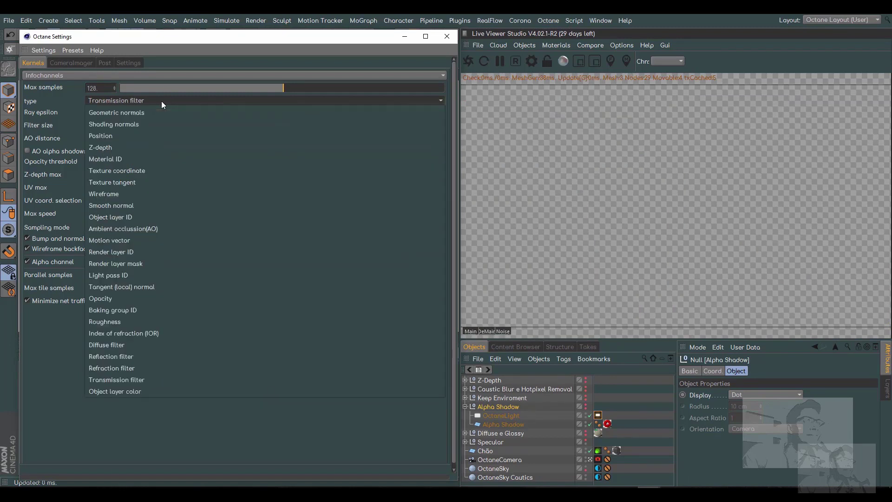
left_click(140, 390)
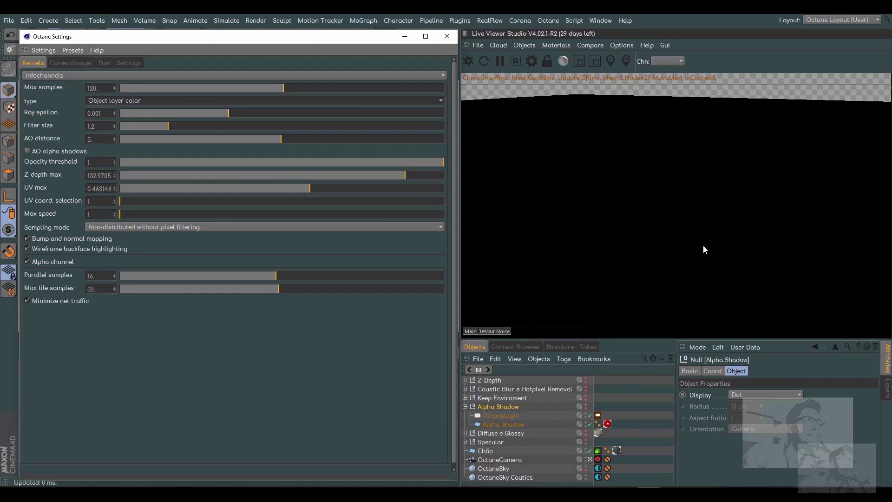
Preview the Shading normals info channel type on the vases, ending on the Roughness channel type
left_click(179, 101)
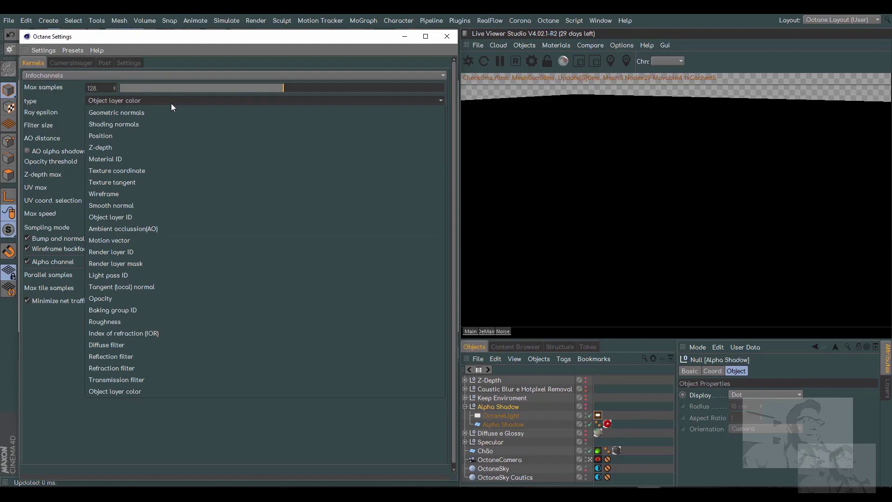
left_click(157, 124)
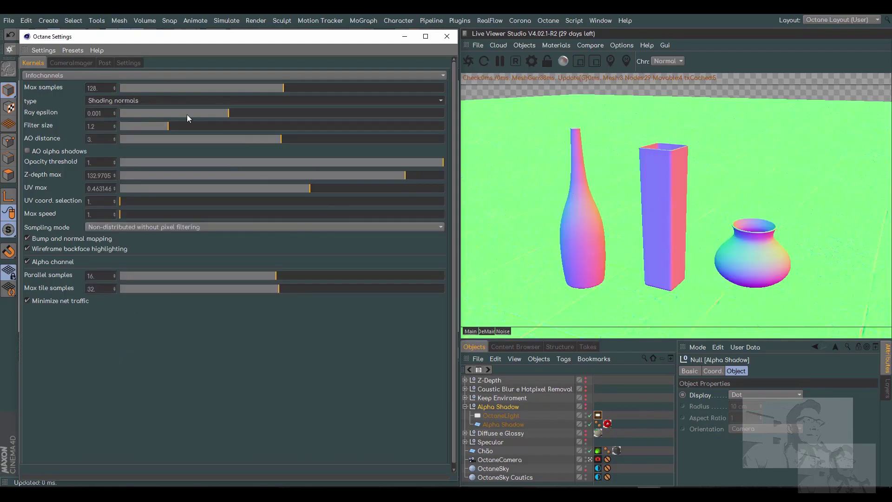
left_click(176, 100)
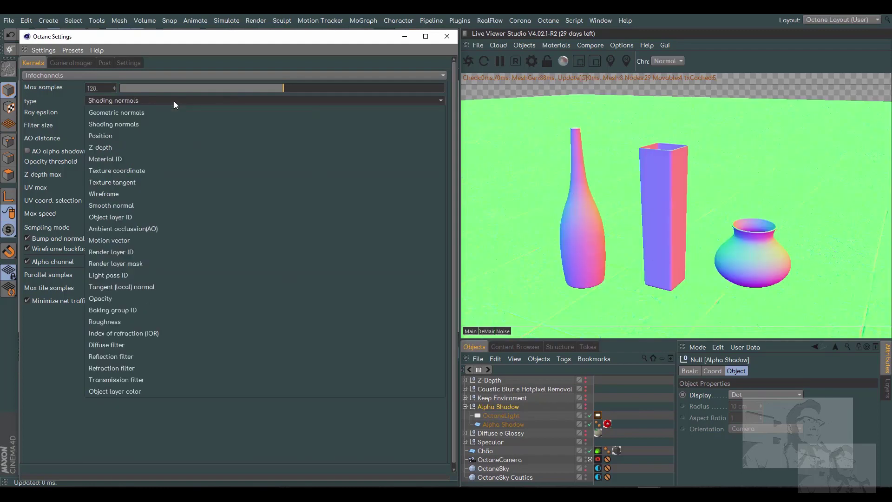
left_click(121, 323)
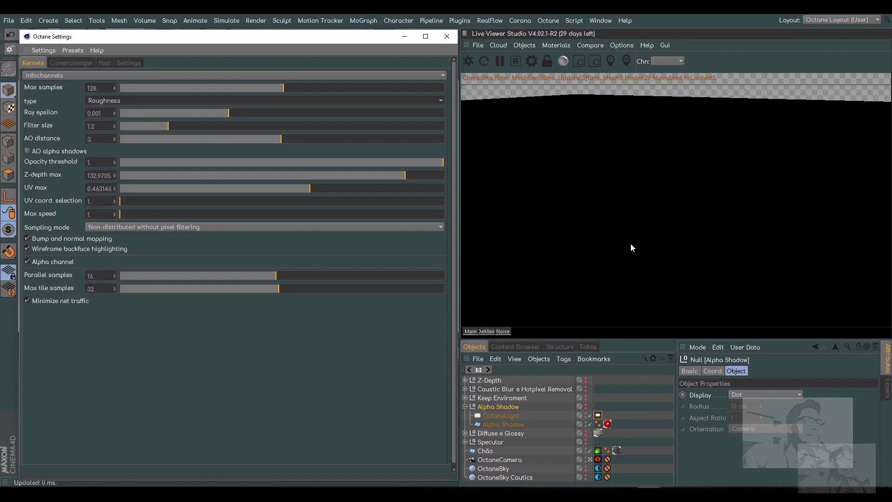
Raise the OctSpecular material's roughness float to about 0.4 and lower it in stages to 0 to compare the Roughness channel
left_click_drag(143, 39, 443, 94)
double_click(141, 390)
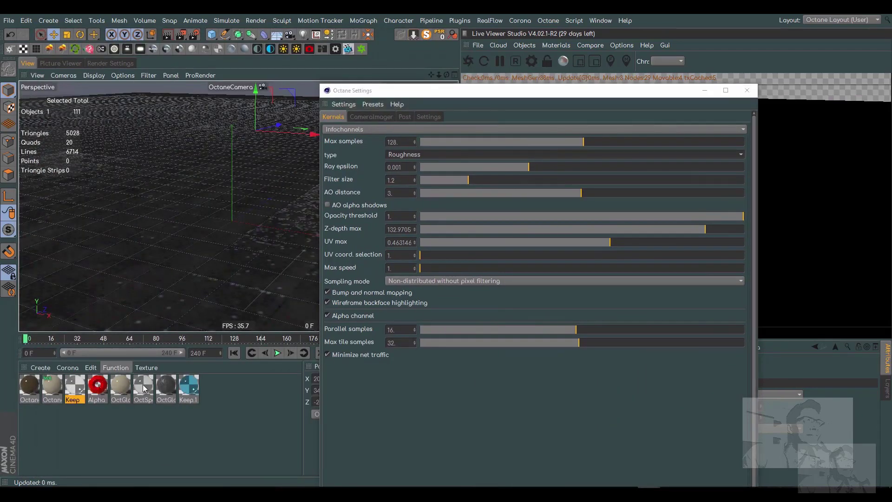
left_click(168, 205)
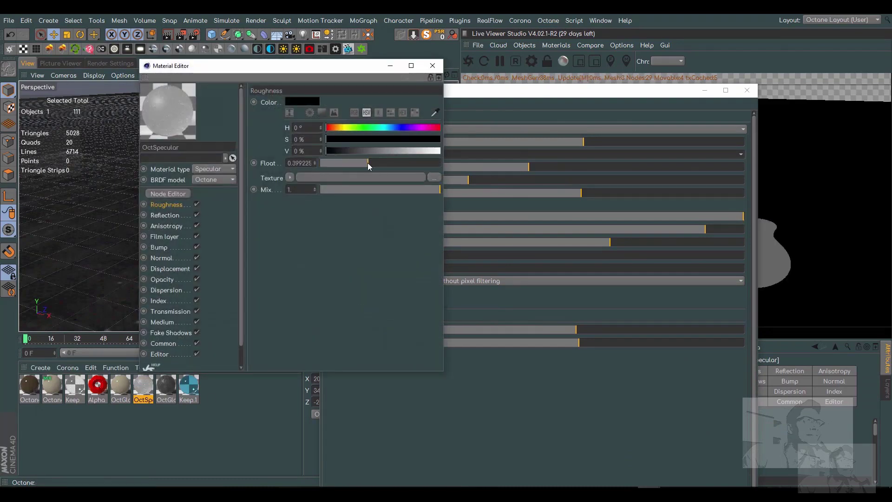
left_click_drag(573, 92, 257, 188)
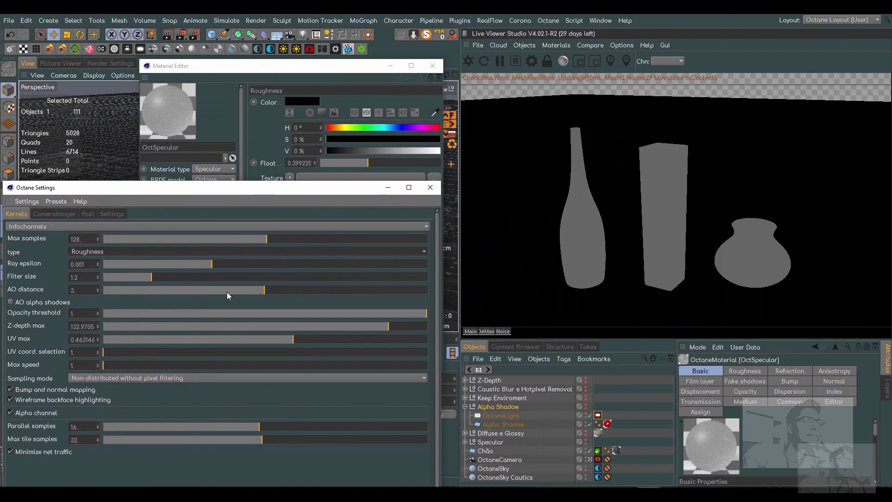
left_click_drag(229, 190, 185, 257)
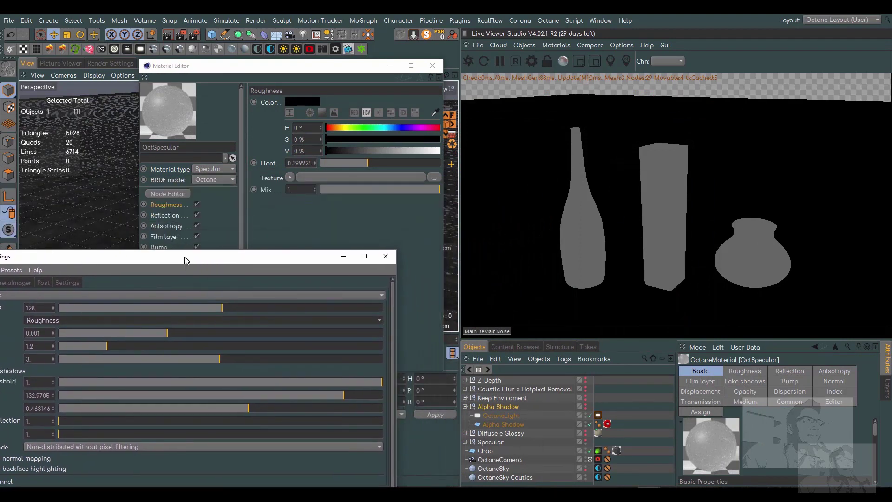
left_click_drag(347, 161, 327, 164)
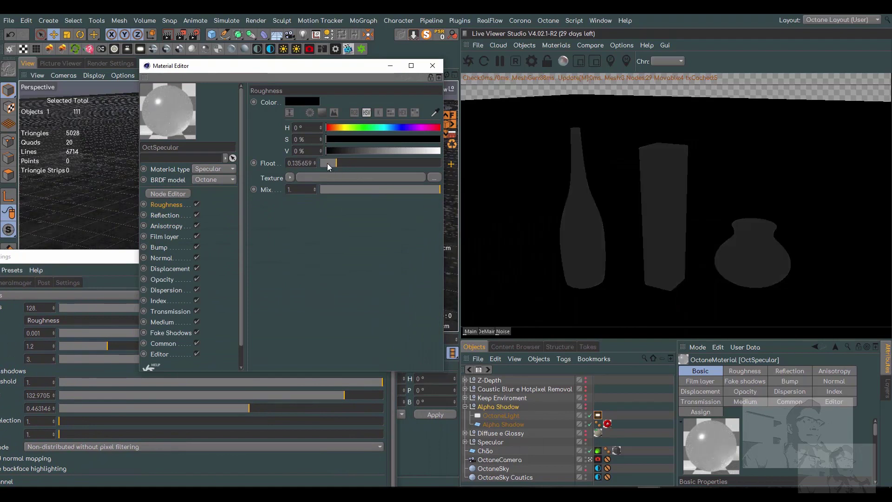
left_click(347, 163)
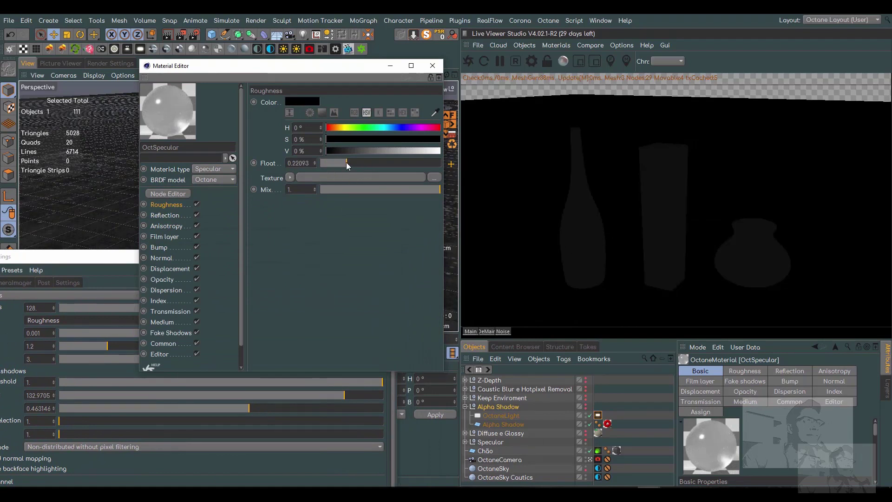
left_click_drag(344, 164, 299, 167)
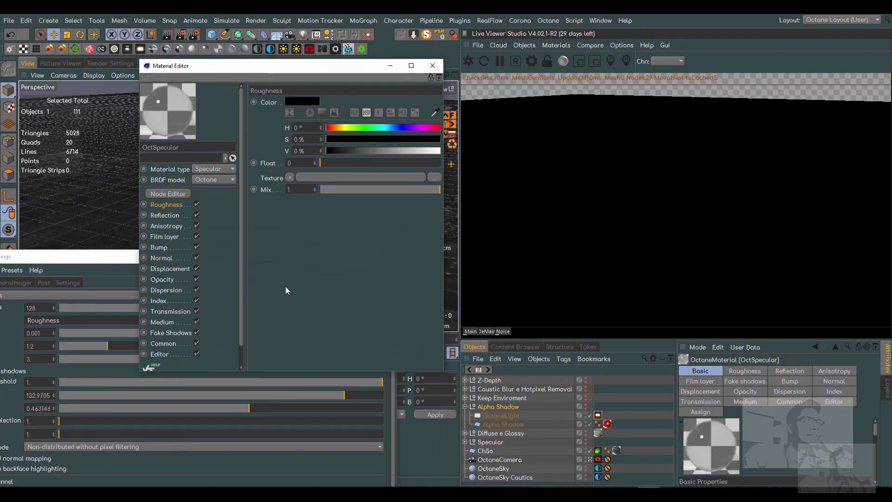
Close the Octane Settings window and the OctSpecular material's editor
left_click_drag(124, 259, 170, 66)
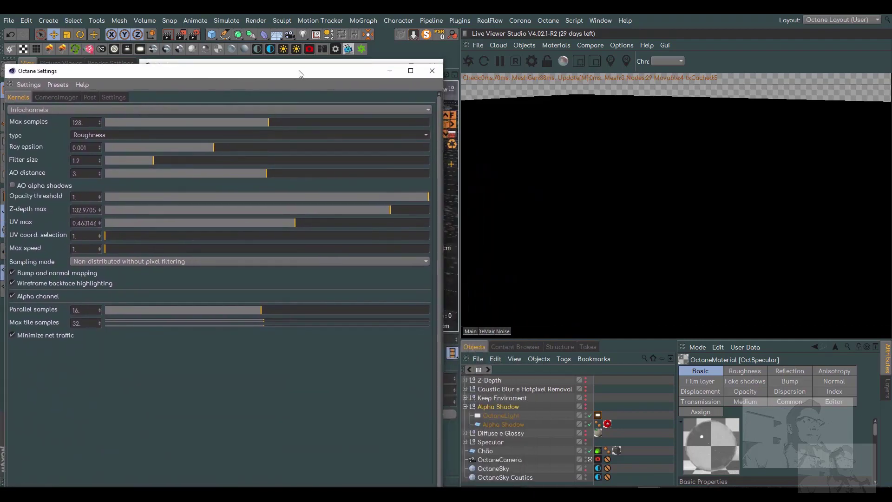
left_click_drag(299, 72, 326, 75)
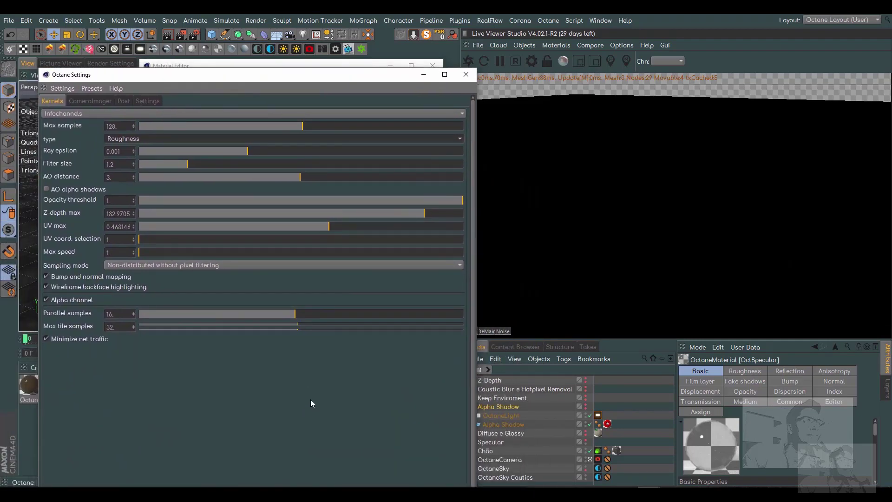
left_click_drag(406, 77, 351, 67)
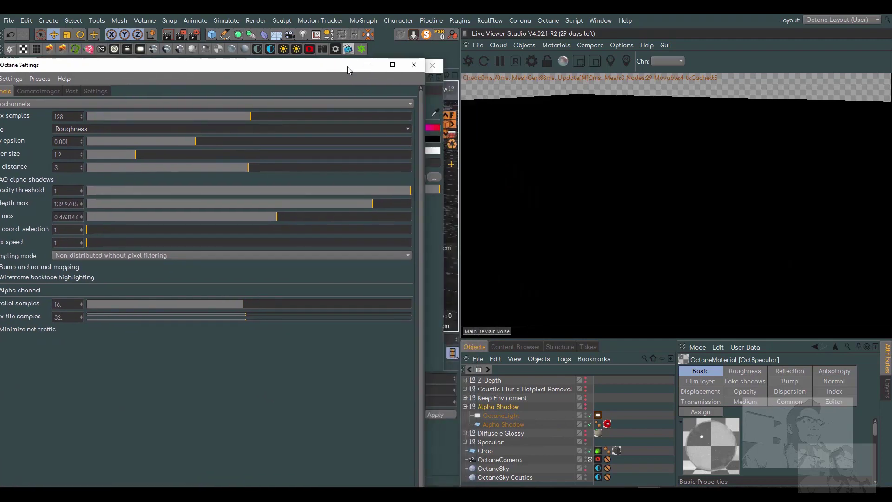
left_click(418, 65)
left_click(433, 65)
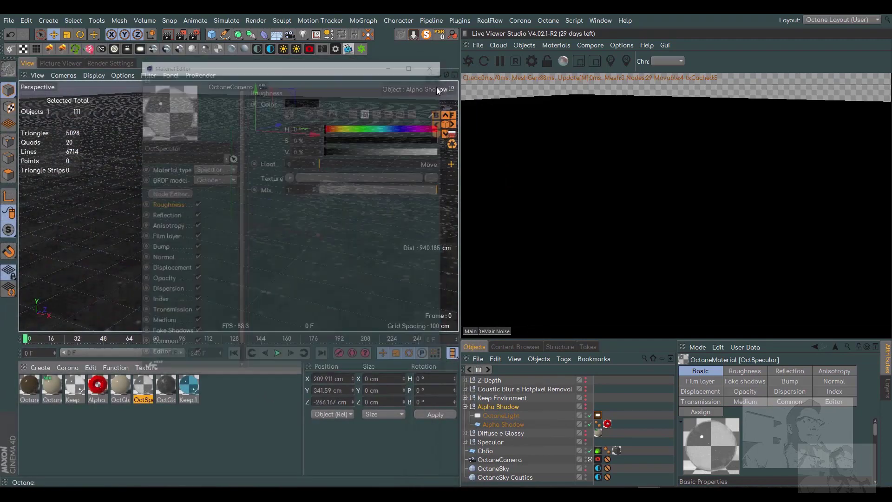